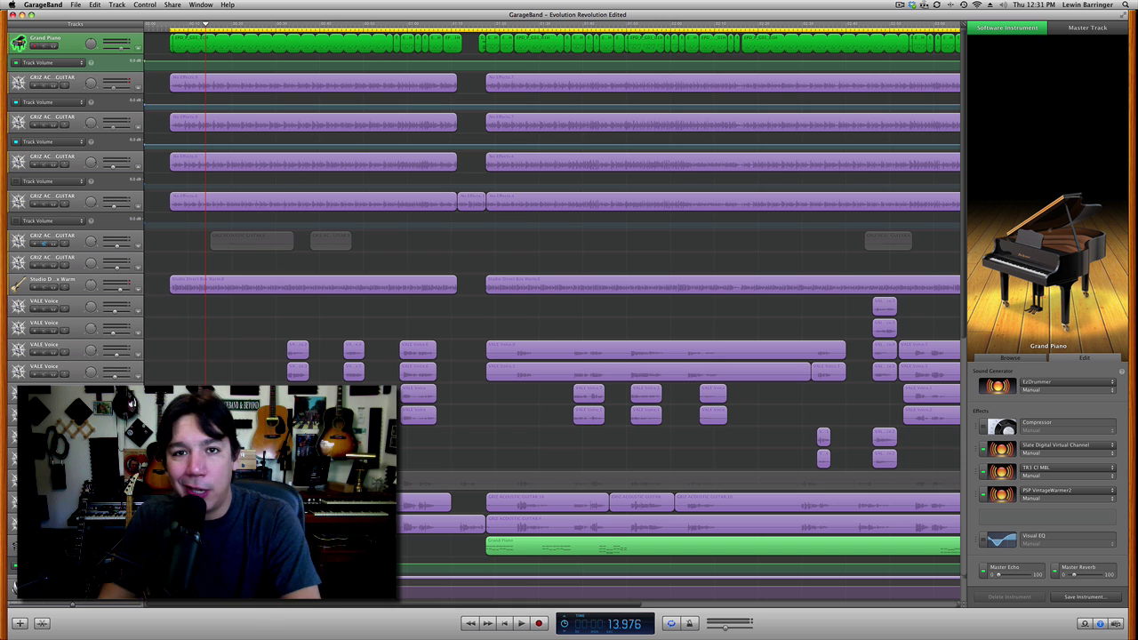
- Open the Virtual Tape Machines effect on the master track and move its window clear of the webcam area
{"action": "left_click", "coordinate": [62, 588]}
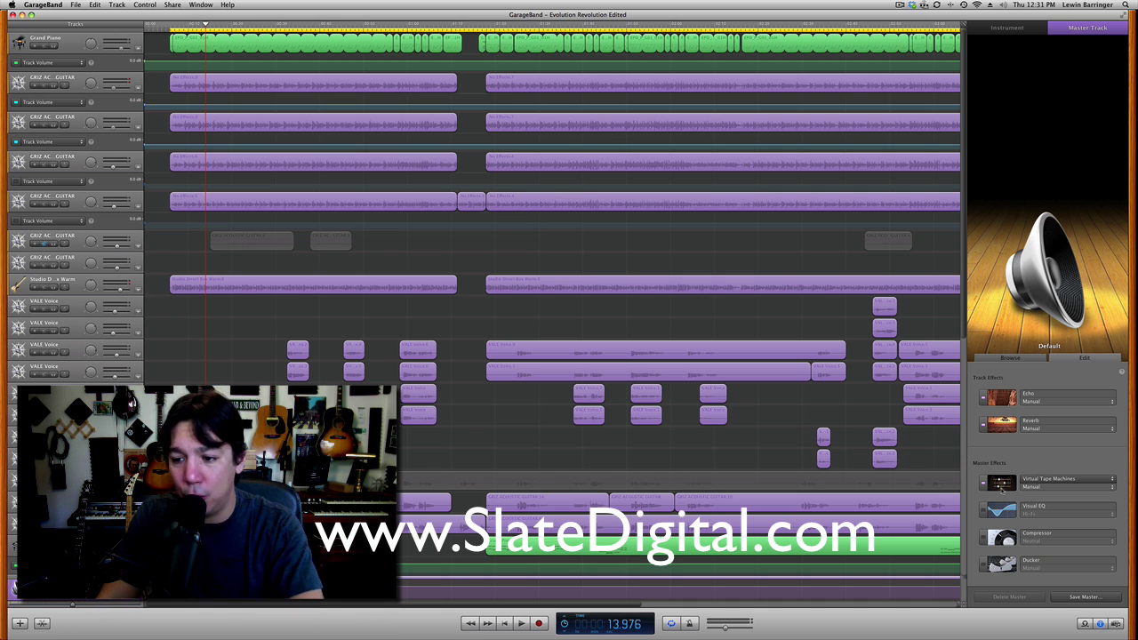
{"action": "left_click", "coordinate": [1002, 484]}
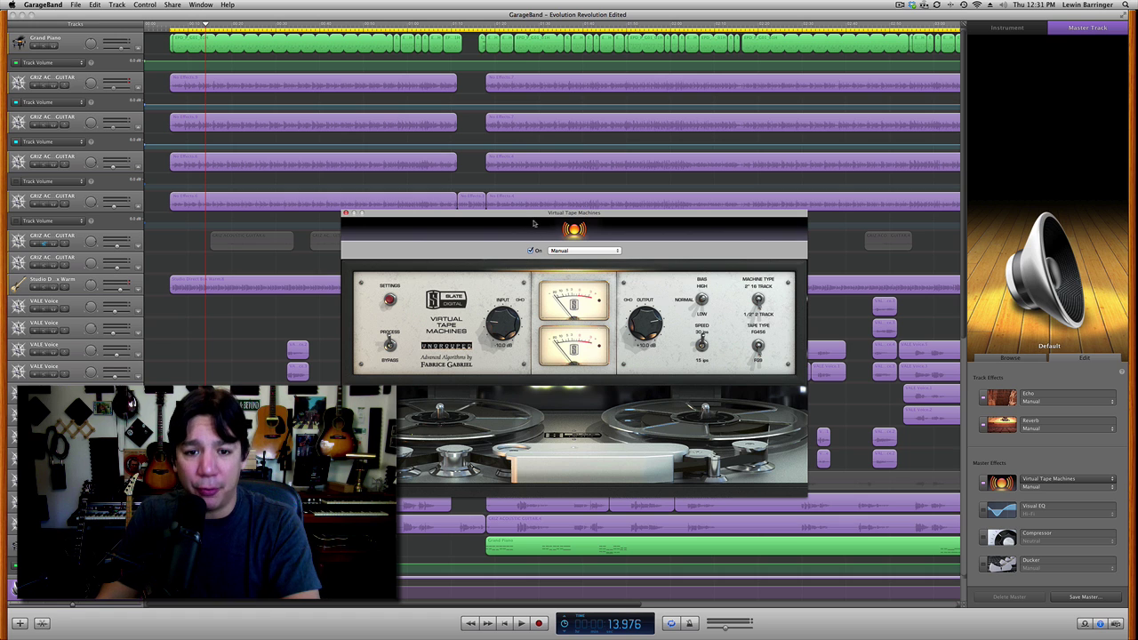
{"action": "left_click_drag", "start_coordinate": [555, 216], "coordinate": [553, 149]}
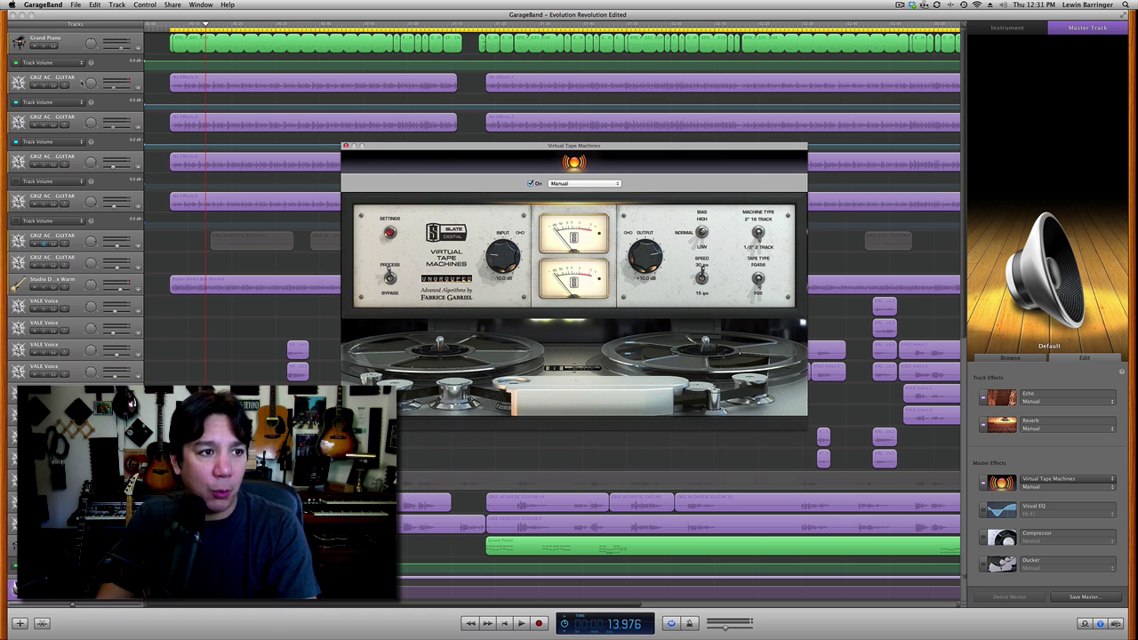
- Inspect the first Slate Digital Virtual Channel effect on the uppermost GRIZ acoustic guitar track, then close it
{"action": "left_click", "coordinate": [78, 82]}
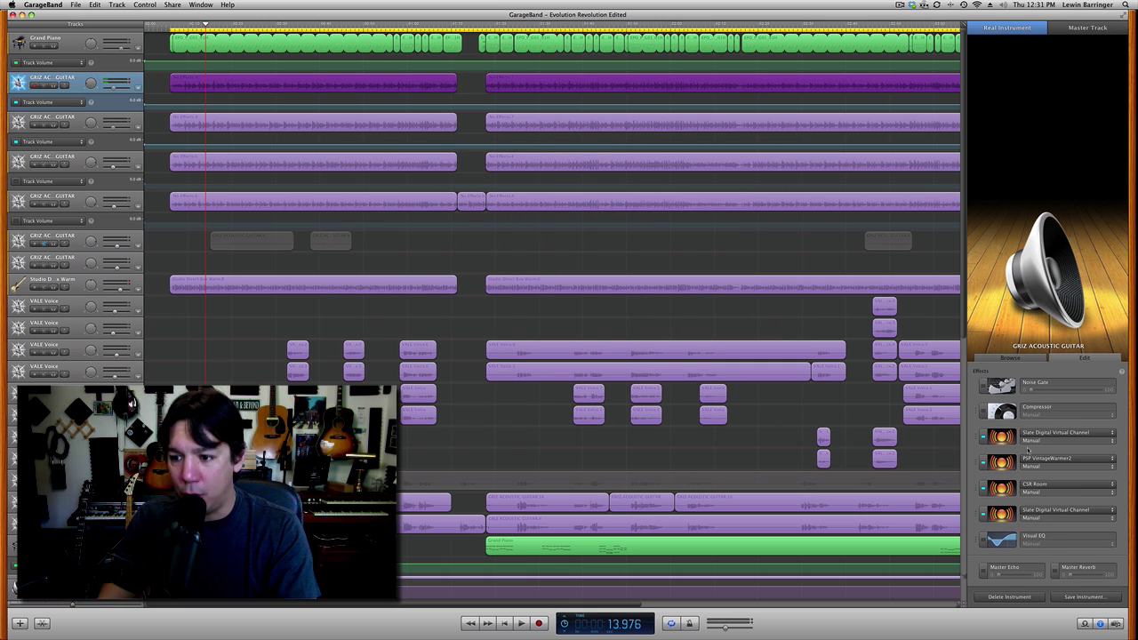
{"action": "left_click", "coordinate": [1000, 436]}
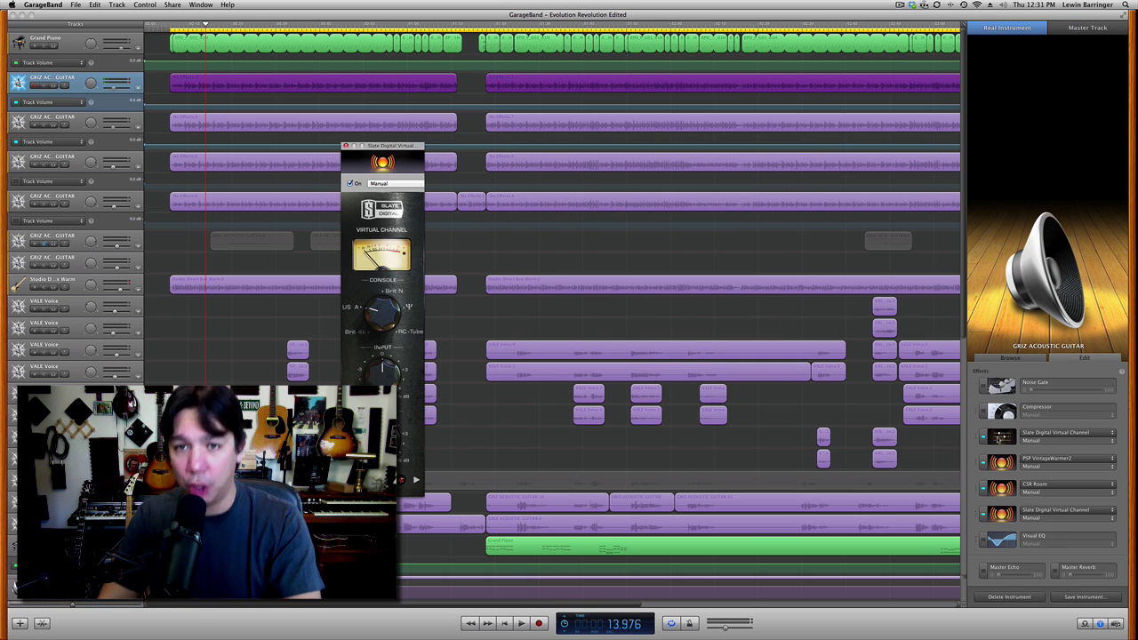
{"action": "left_click_drag", "start_coordinate": [406, 151], "coordinate": [581, 16]}
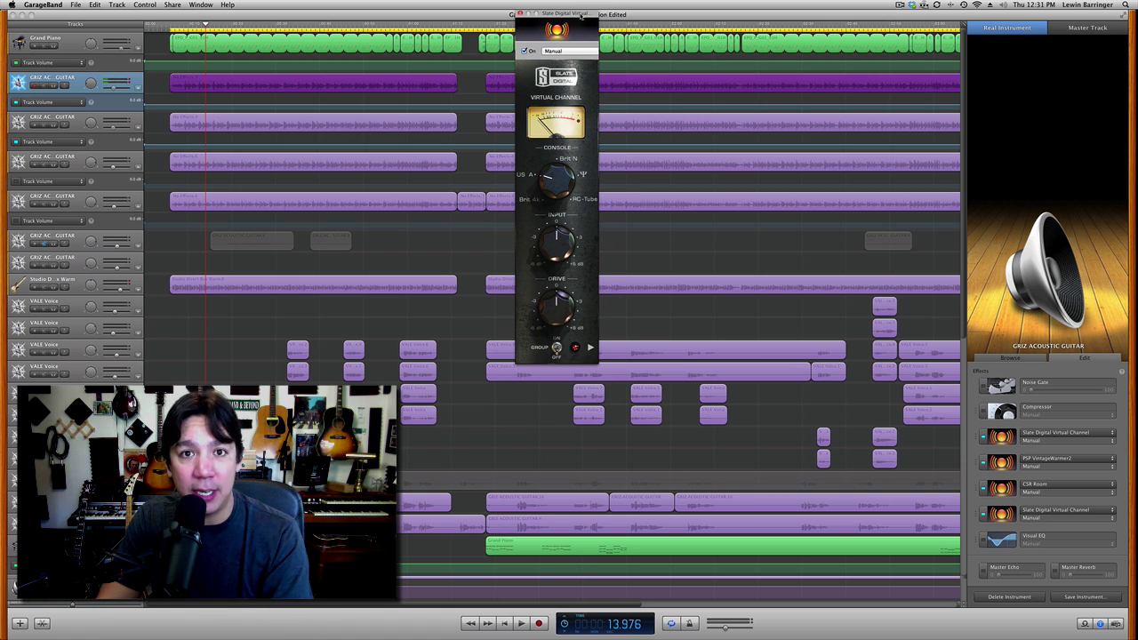
{"action": "left_click", "coordinate": [520, 14]}
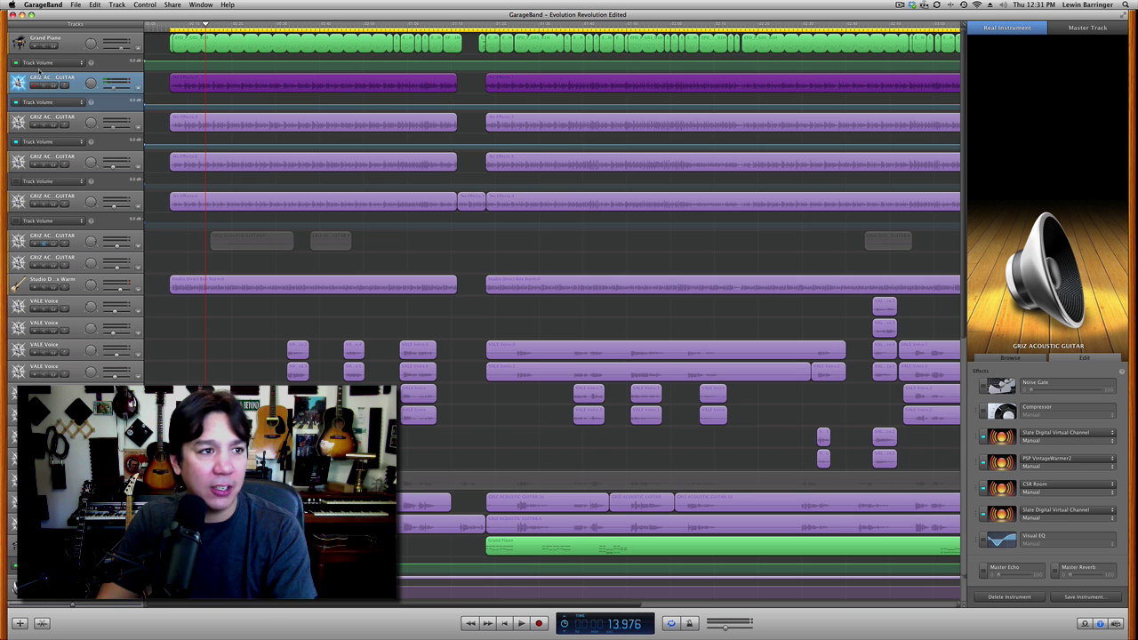
- Solo the Grand Piano track and reopen the master track's Virtual Tape Machines effect, positioning its window over the arrangement
{"action": "left_click", "coordinate": [55, 47]}
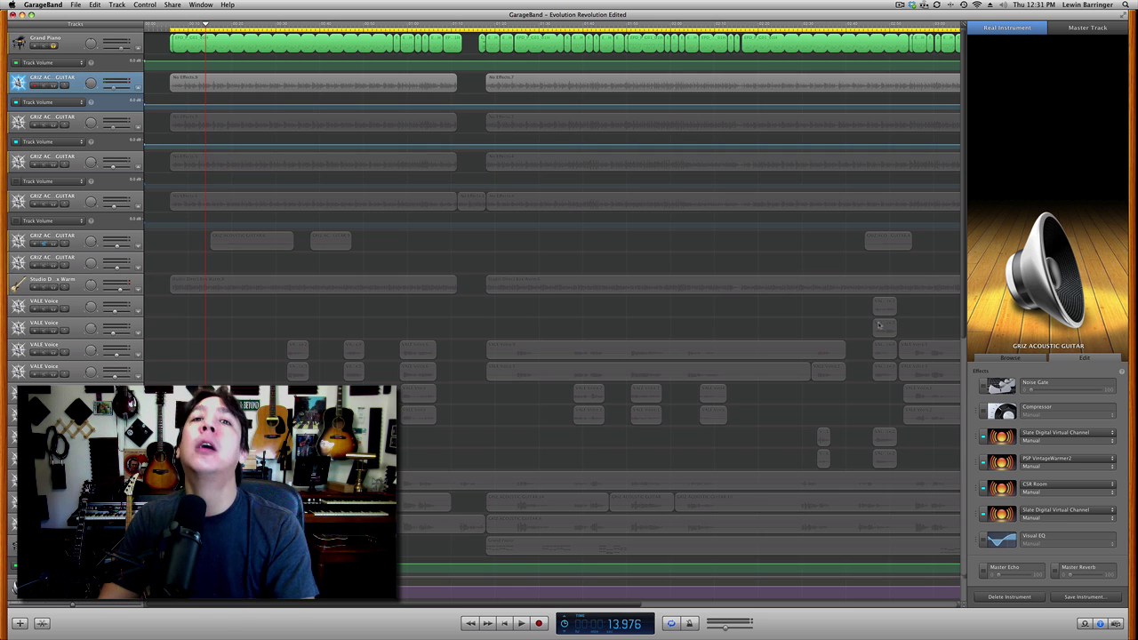
{"action": "left_click", "coordinate": [14, 588]}
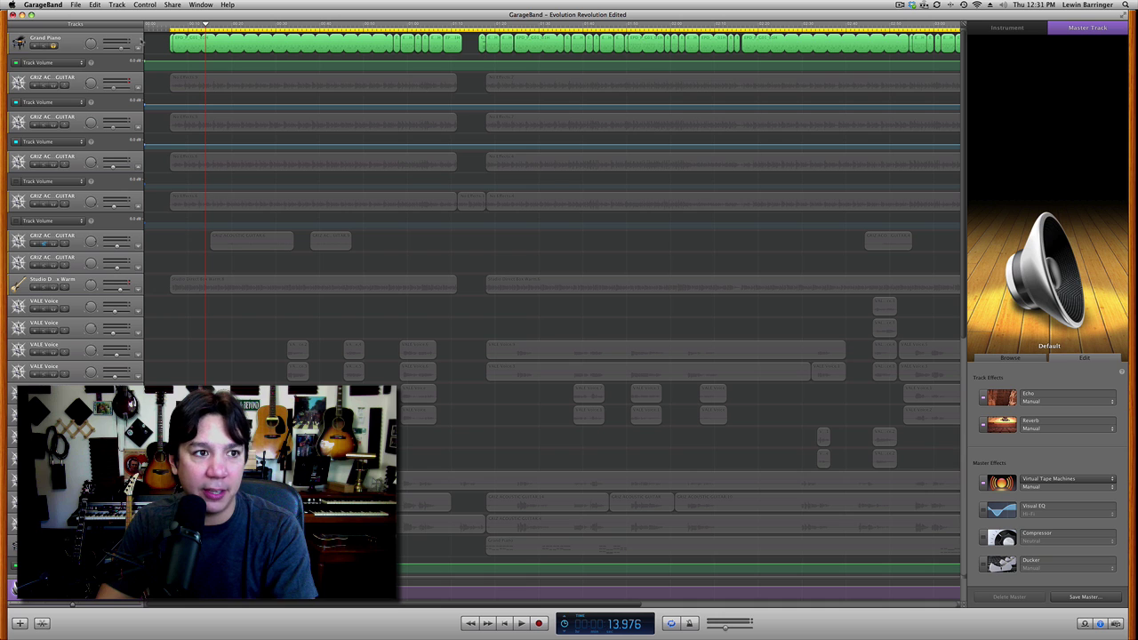
{"action": "left_click", "coordinate": [137, 41]}
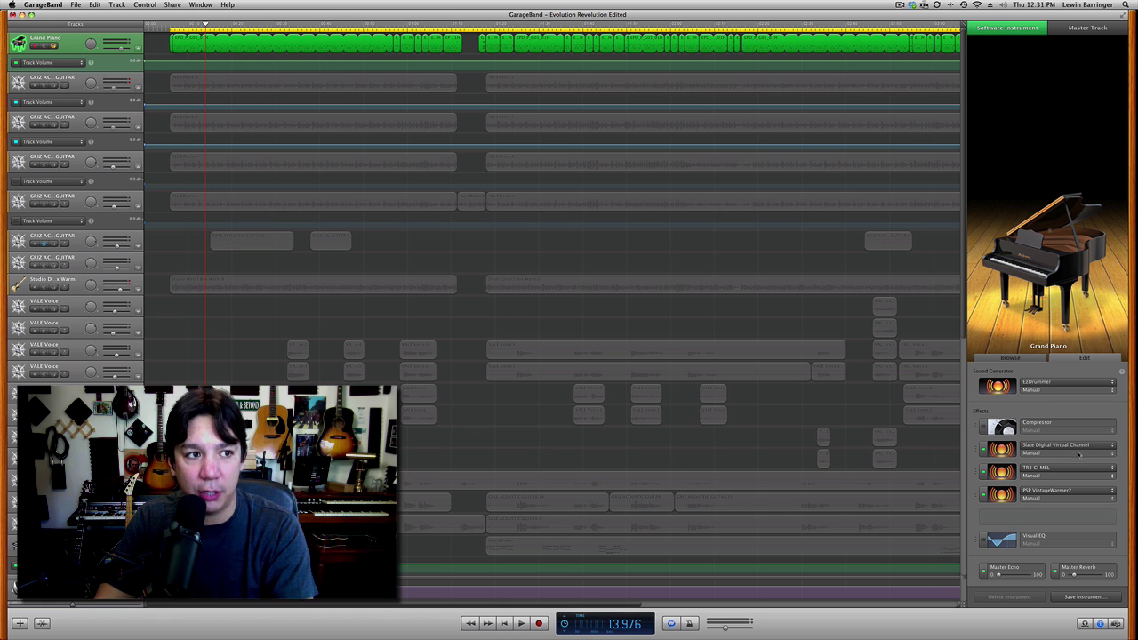
{"action": "left_click", "coordinate": [88, 589]}
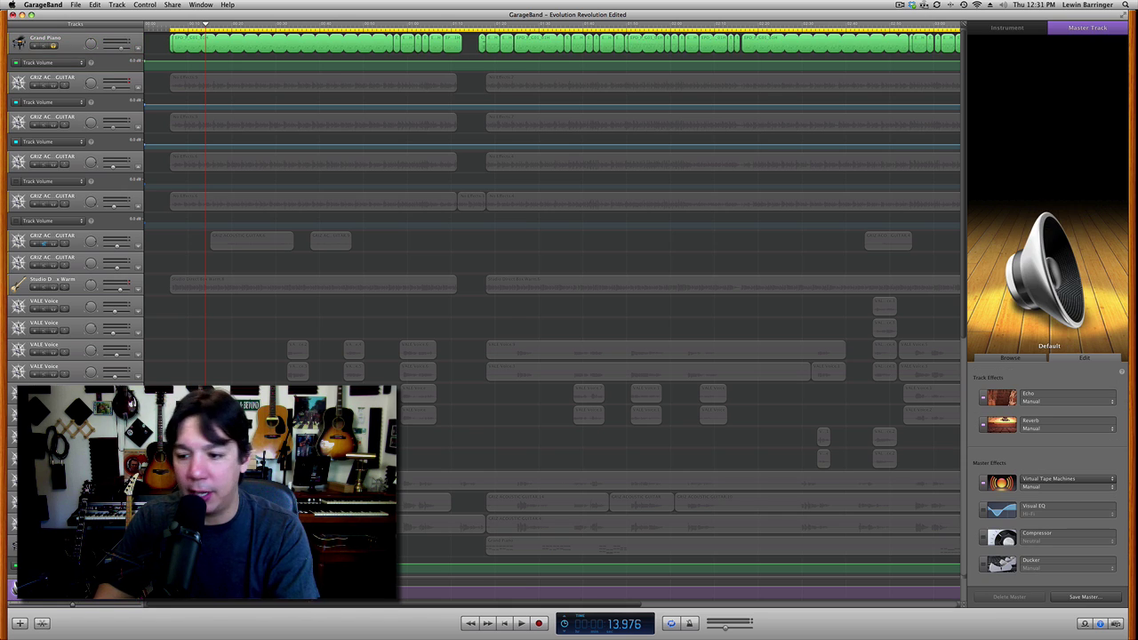
{"action": "left_click", "coordinate": [1002, 485]}
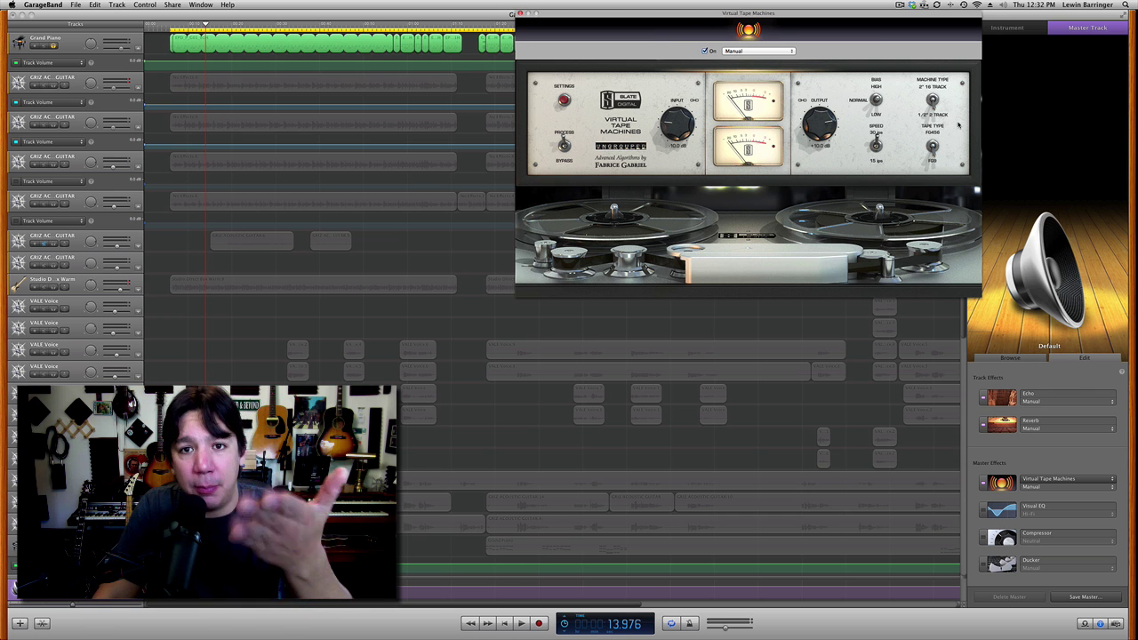
{"action": "left_click_drag", "start_coordinate": [716, 17], "coordinate": [694, 25]}
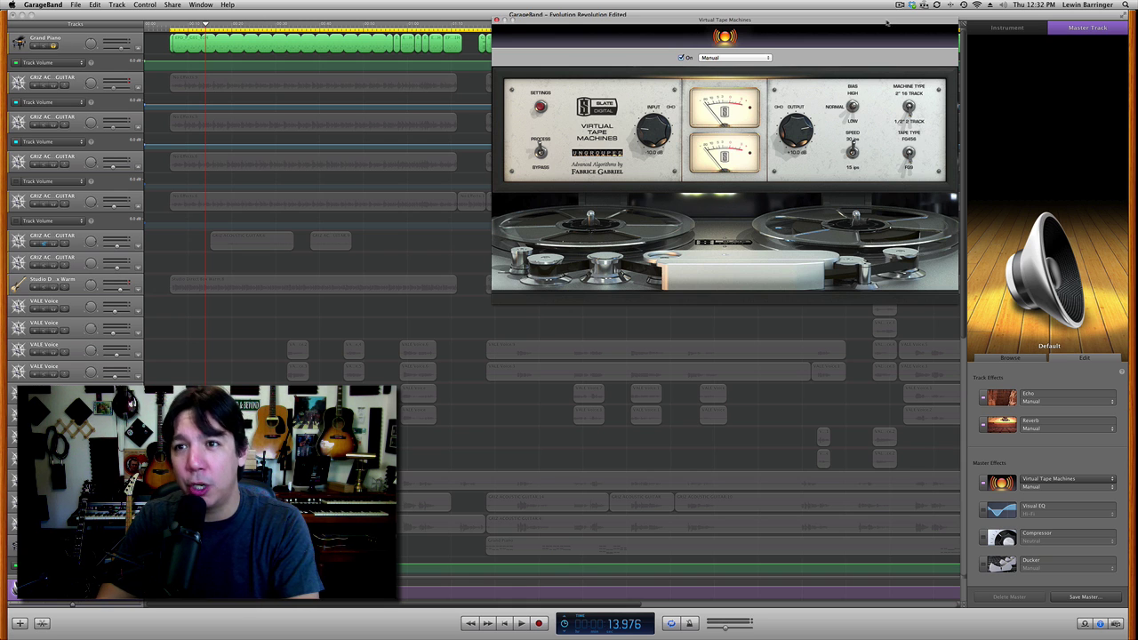
{"action": "left_click_drag", "start_coordinate": [885, 25], "coordinate": [766, 33]}
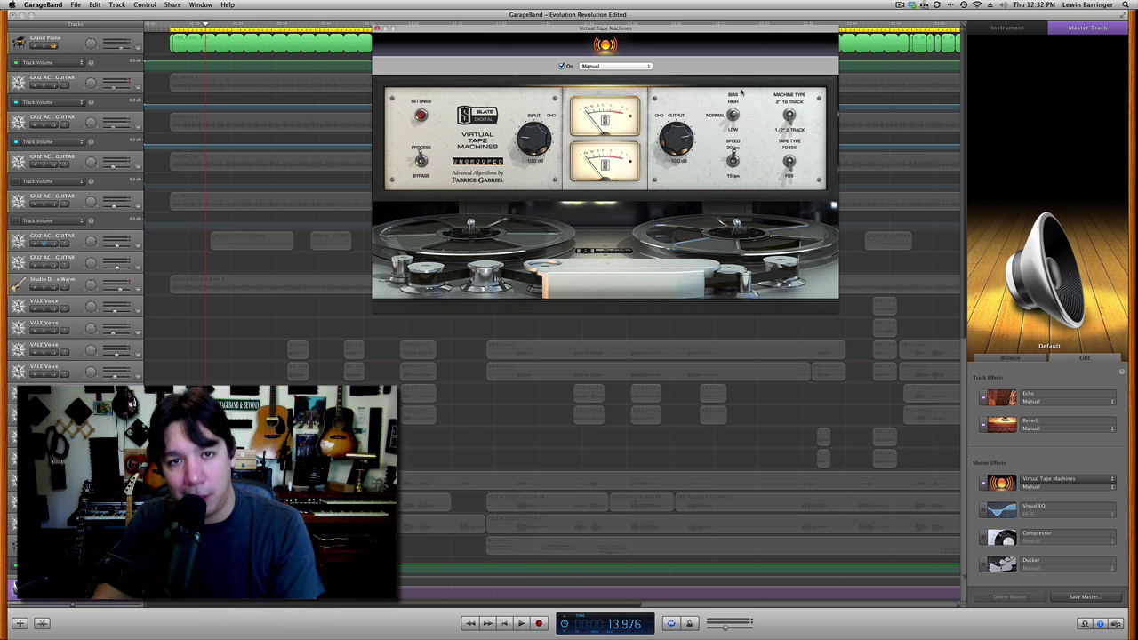
- Raise the tape machine's input level during playback of the soloed Grand Piano track, comparing the processed and bypassed sound
{"action": "key", "text": "space"}
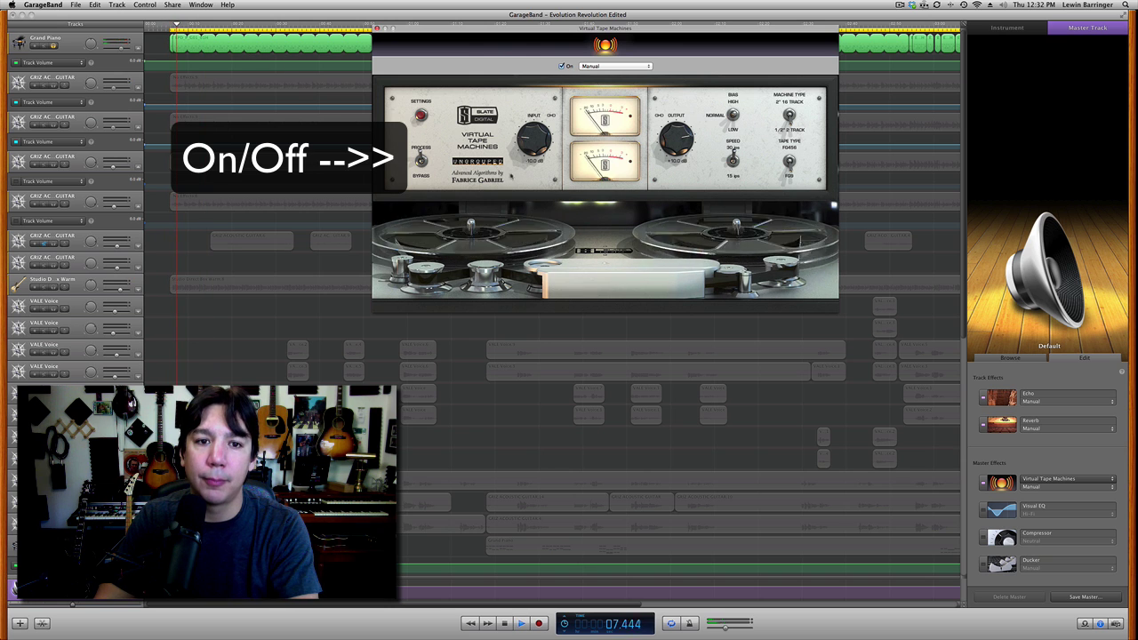
{"action": "left_click_drag", "start_coordinate": [536, 139], "coordinate": [534, 108]}
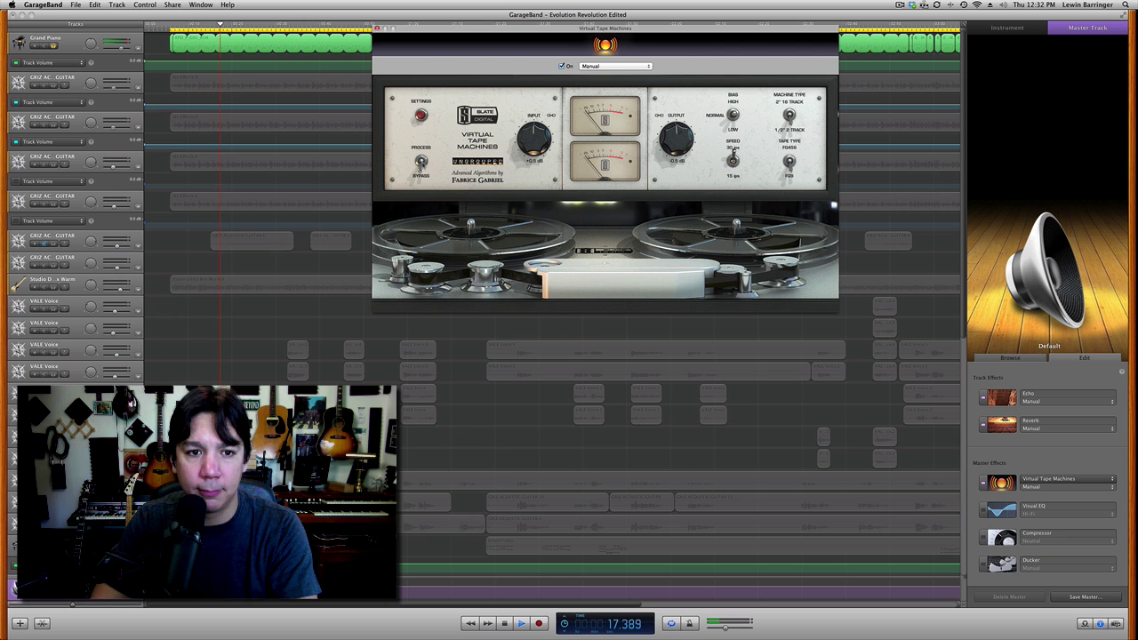
{"action": "left_click", "coordinate": [421, 161]}
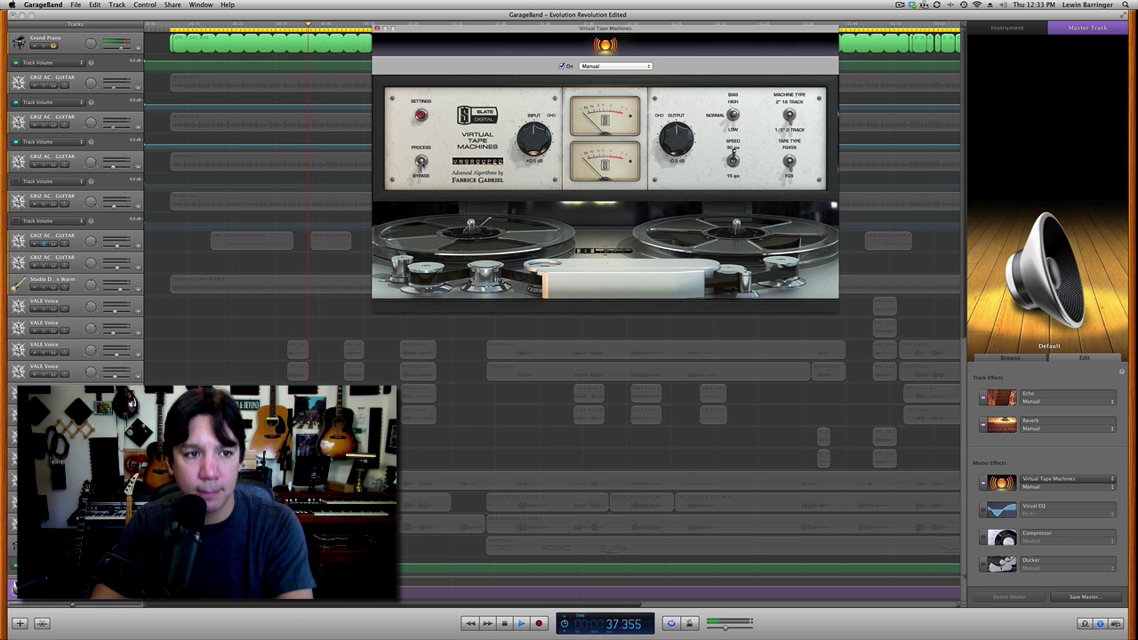
{"action": "key", "text": "space"}
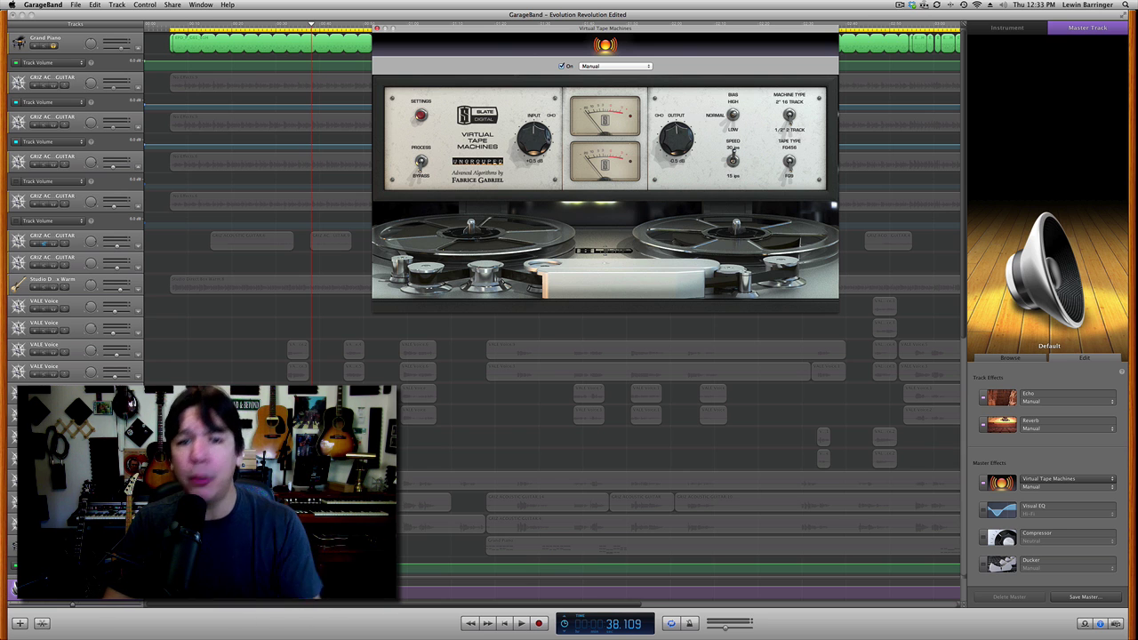
{"action": "left_click_drag", "start_coordinate": [540, 127], "coordinate": [537, 140]}
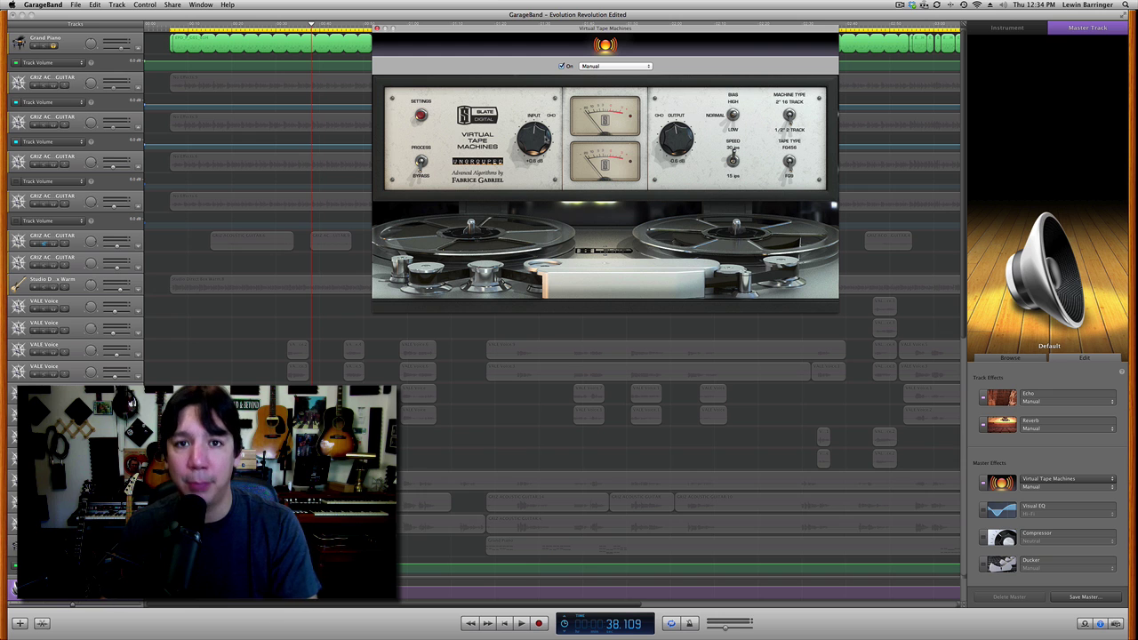
- Close the Virtual Tape Machines window and unsolo the Grand Piano track
{"action": "left_click_drag", "start_coordinate": [582, 36], "coordinate": [547, 25]}
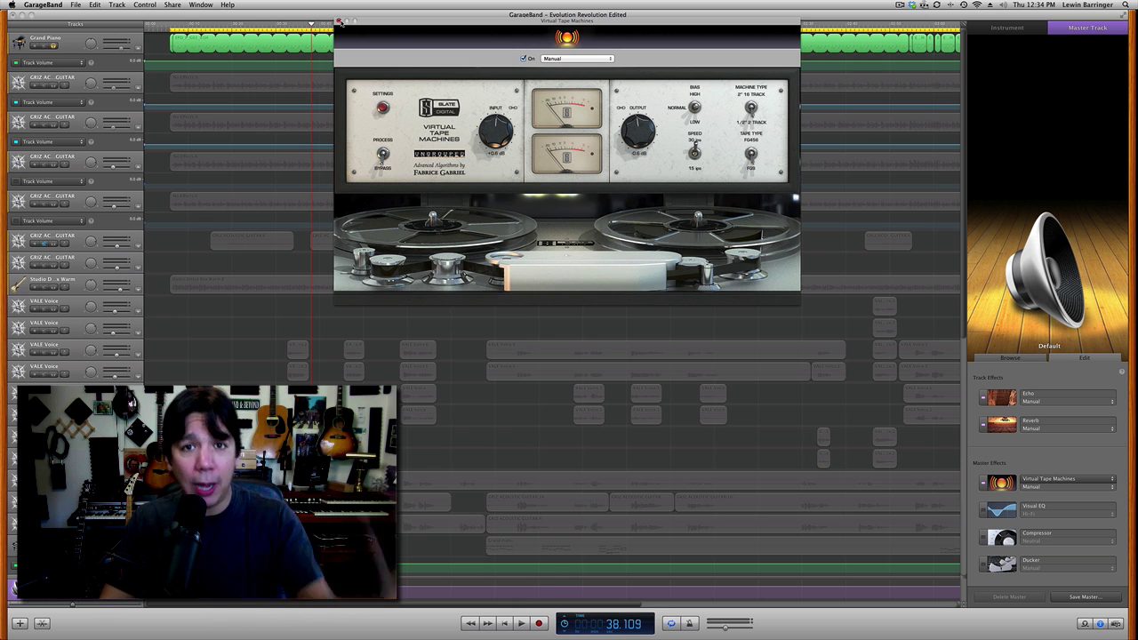
{"action": "left_click", "coordinate": [340, 19]}
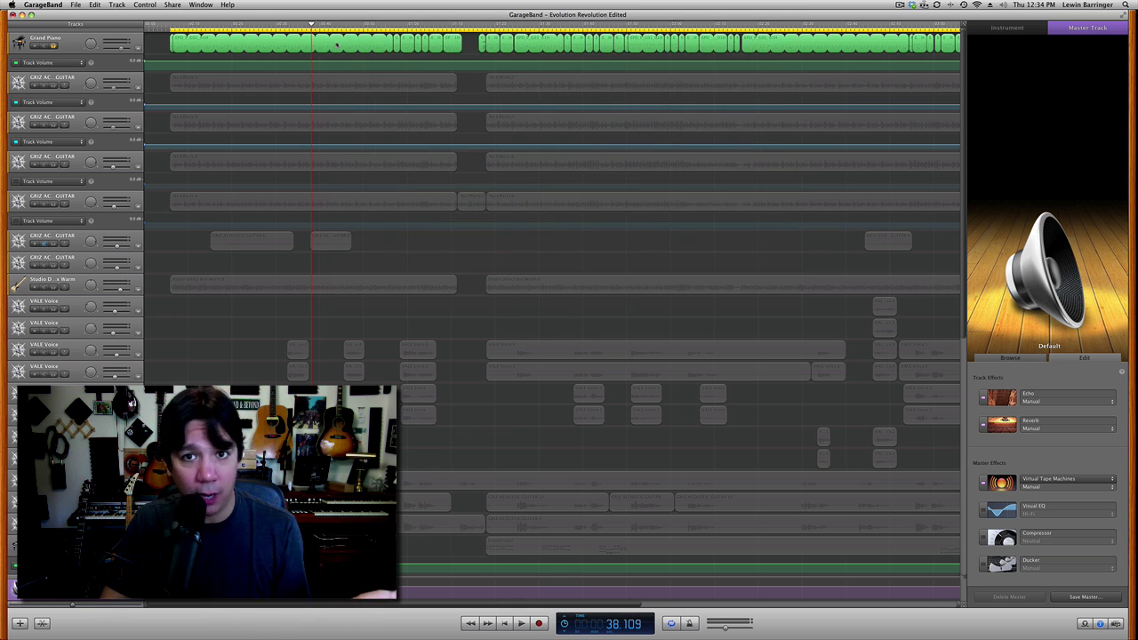
{"action": "left_click", "coordinate": [53, 45]}
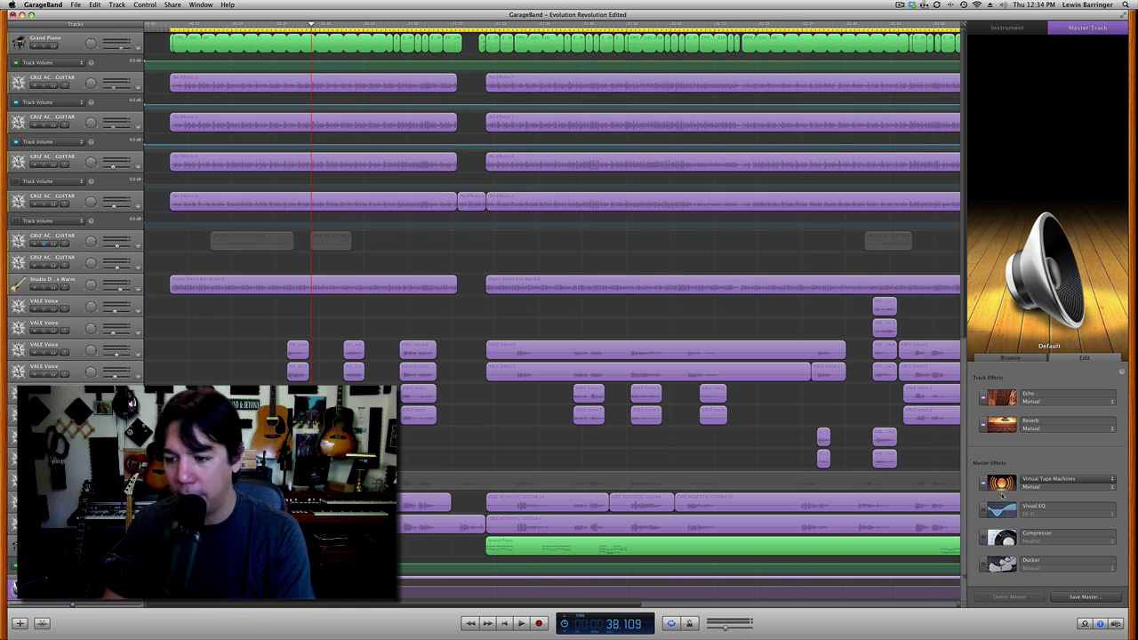
- Play the full mix from the beginning with the master track's Virtual Tape Machines effect open
{"action": "key", "text": "Return"}
{"action": "key", "text": "space"}
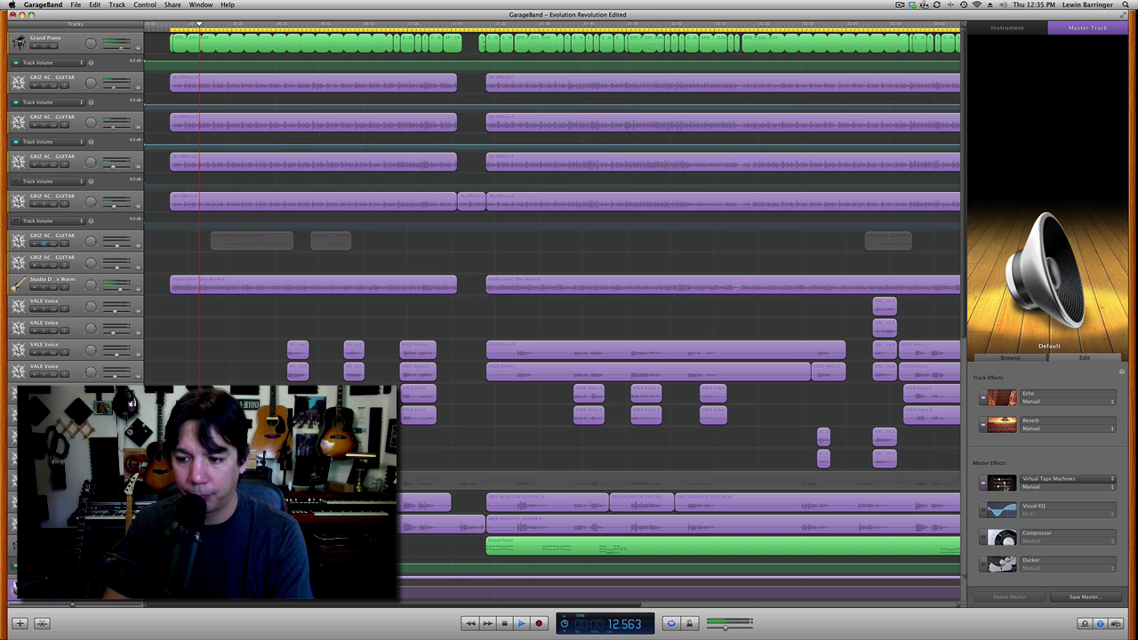
{"action": "left_click", "coordinate": [1001, 482]}
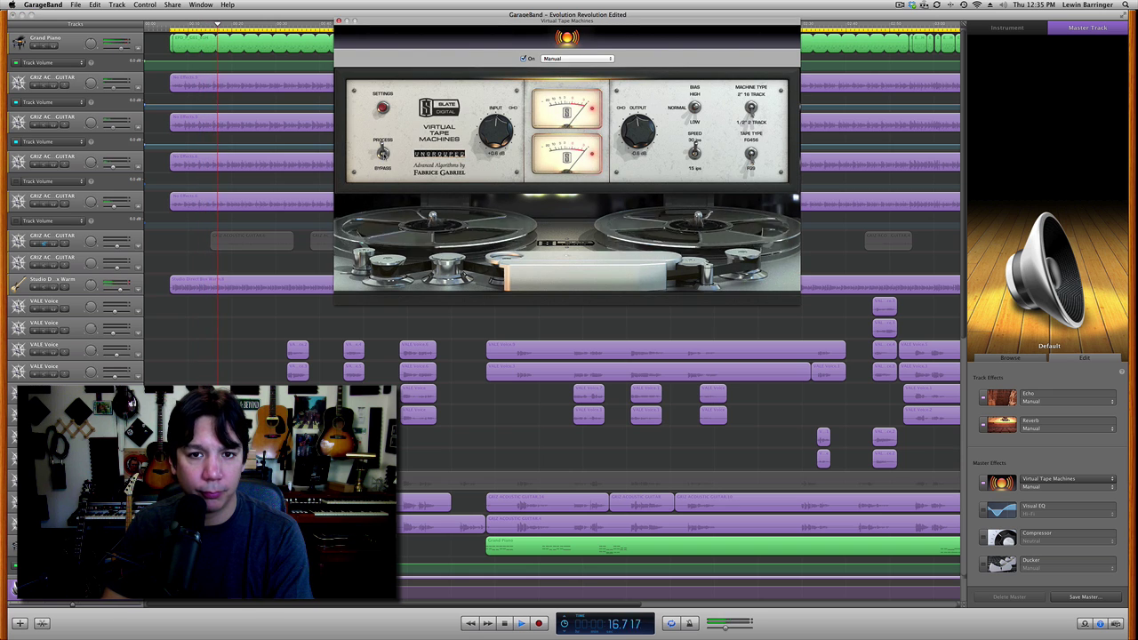
- Lower the tape machine's input level while comparing the processed and bypassed full mix, then close the effect window
{"action": "left_click_drag", "start_coordinate": [495, 129], "coordinate": [494, 141]}
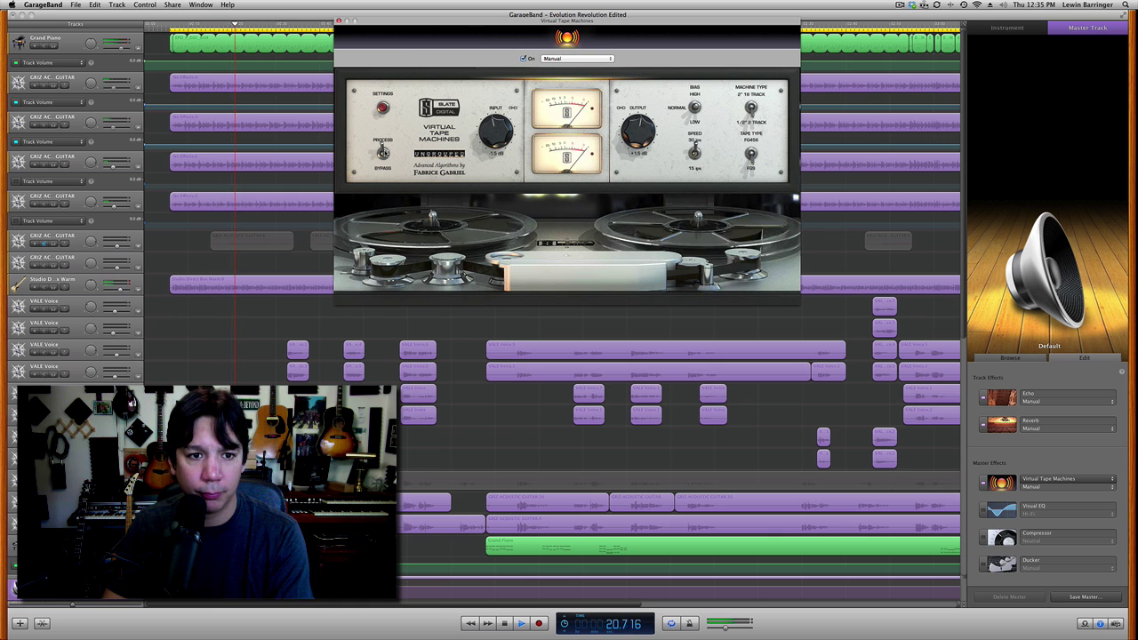
{"action": "left_click", "coordinate": [382, 151]}
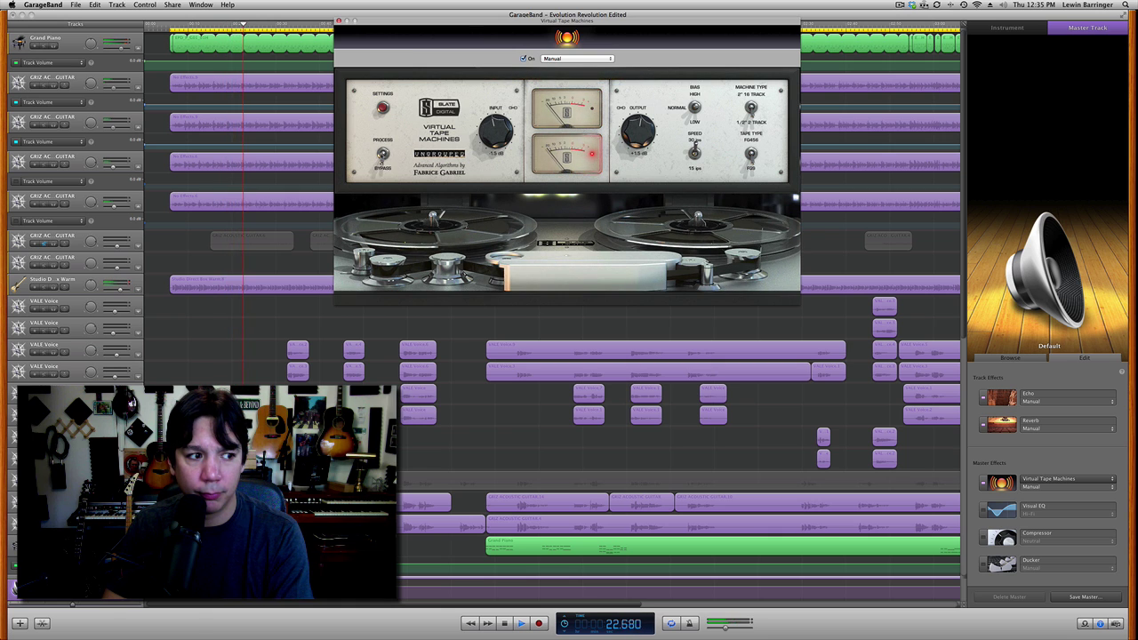
{"action": "left_click", "coordinate": [383, 152]}
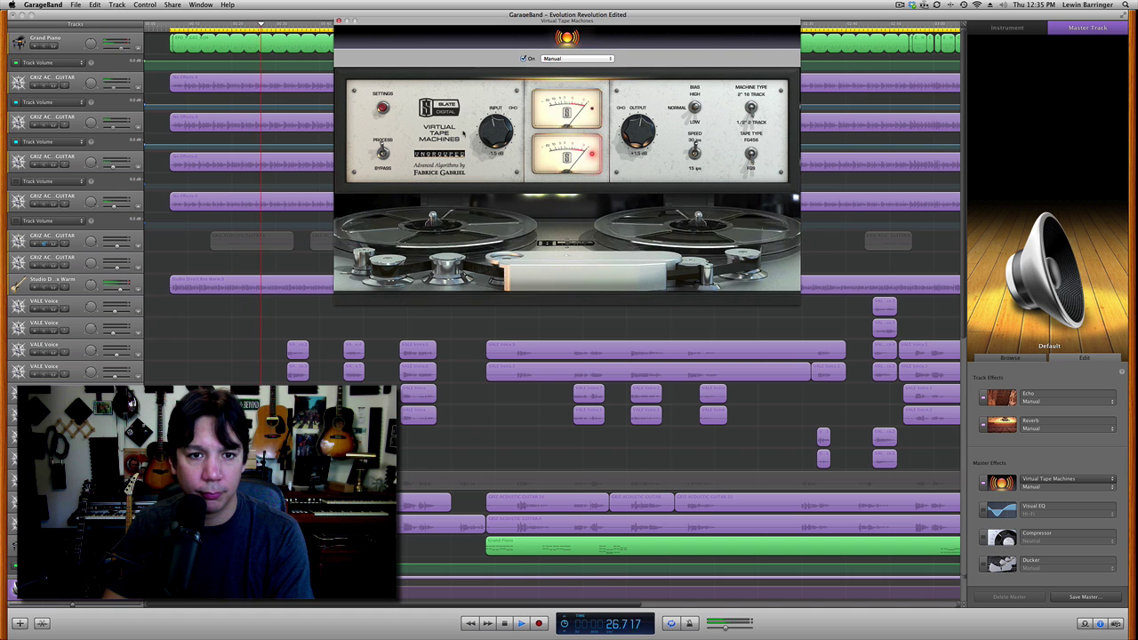
{"action": "left_click_drag", "start_coordinate": [495, 131], "coordinate": [495, 168]}
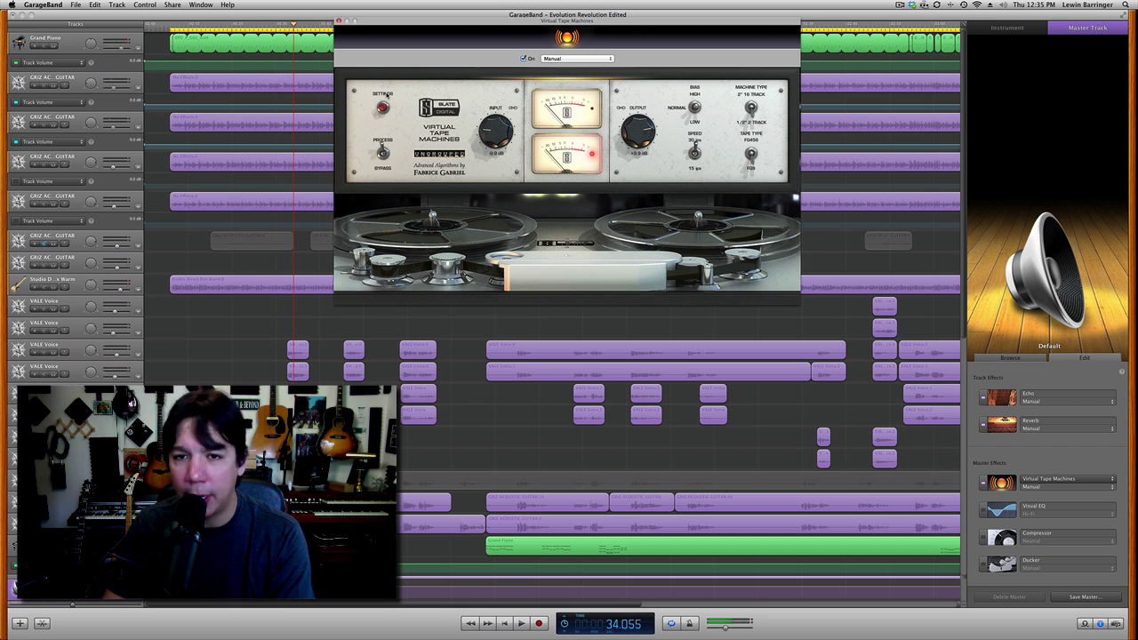
{"action": "left_click_drag", "start_coordinate": [378, 20], "coordinate": [393, 13]}
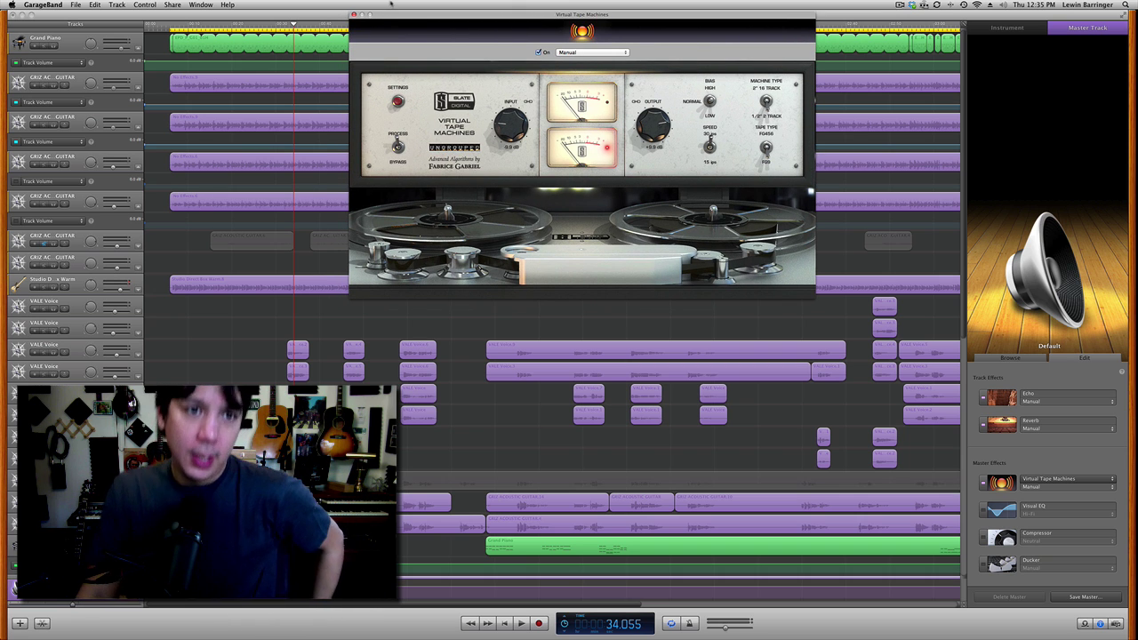
{"action": "left_click", "coordinate": [353, 15]}
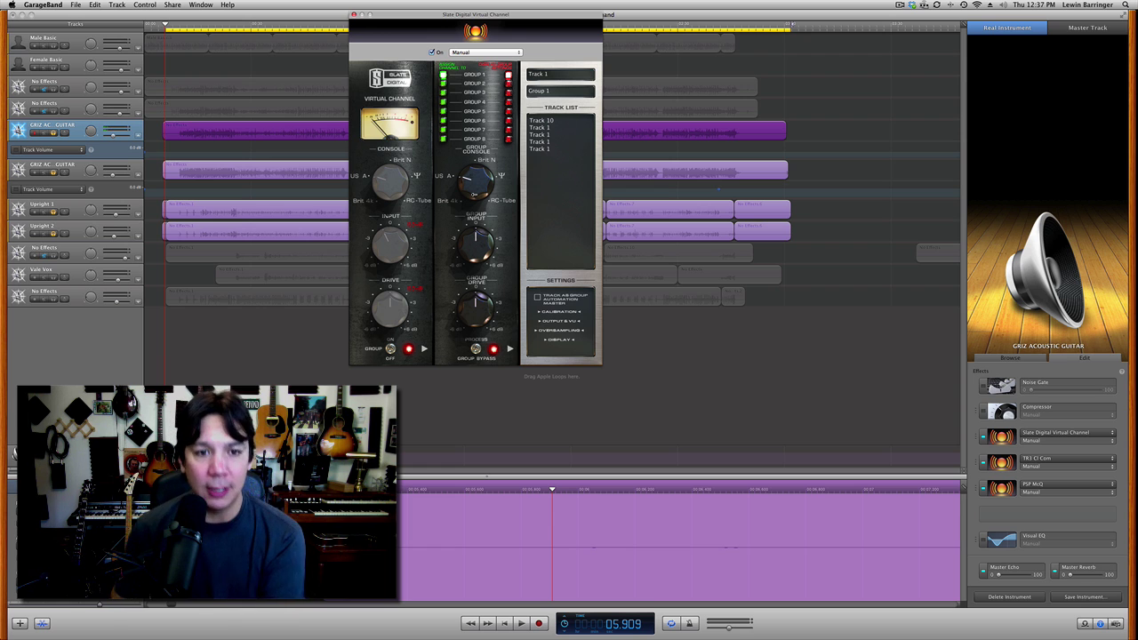
- Switch the Virtual Channel's group console between Brit 4K and US A on the first acoustic guitar track, ending on Brit 4K
{"action": "left_click", "coordinate": [456, 202]}
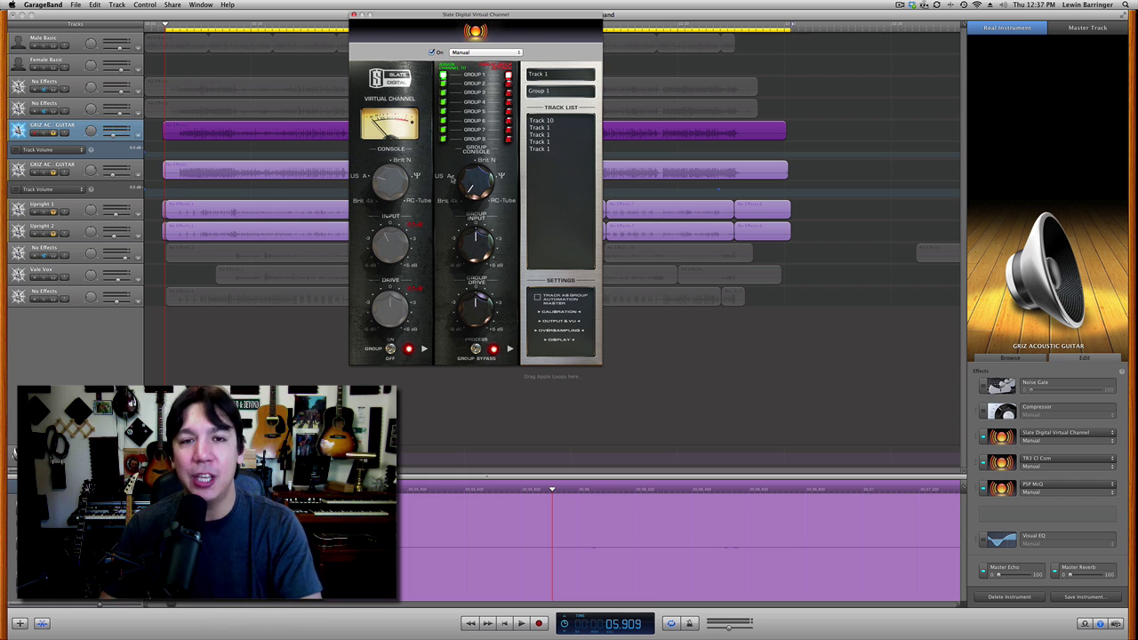
{"action": "left_click_drag", "start_coordinate": [451, 177], "coordinate": [451, 175]}
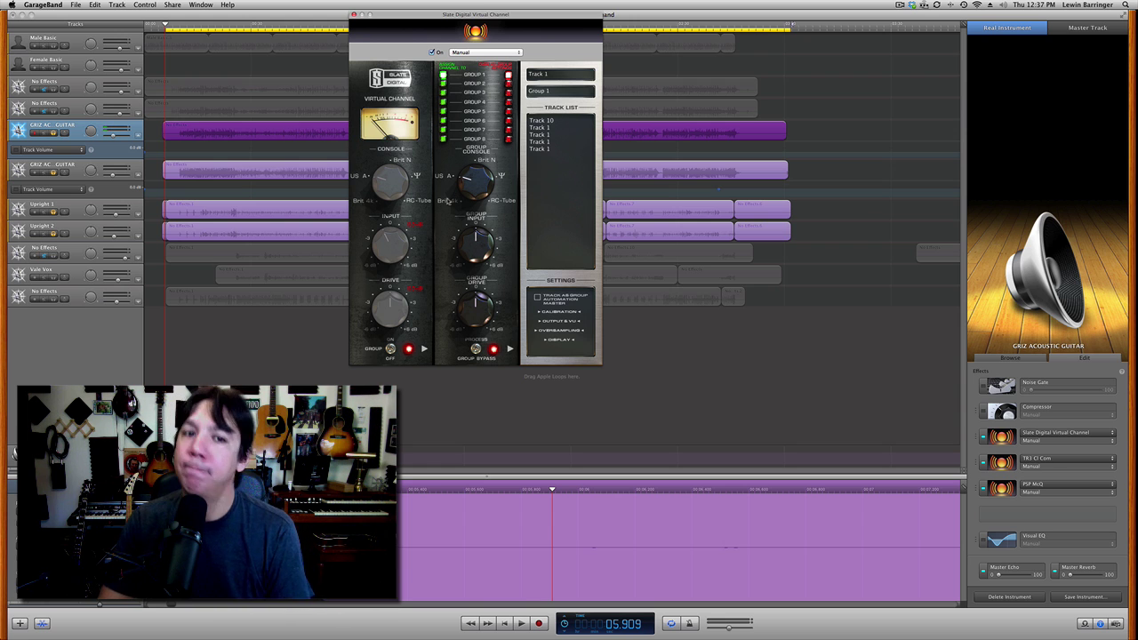
{"action": "left_click", "coordinate": [446, 202]}
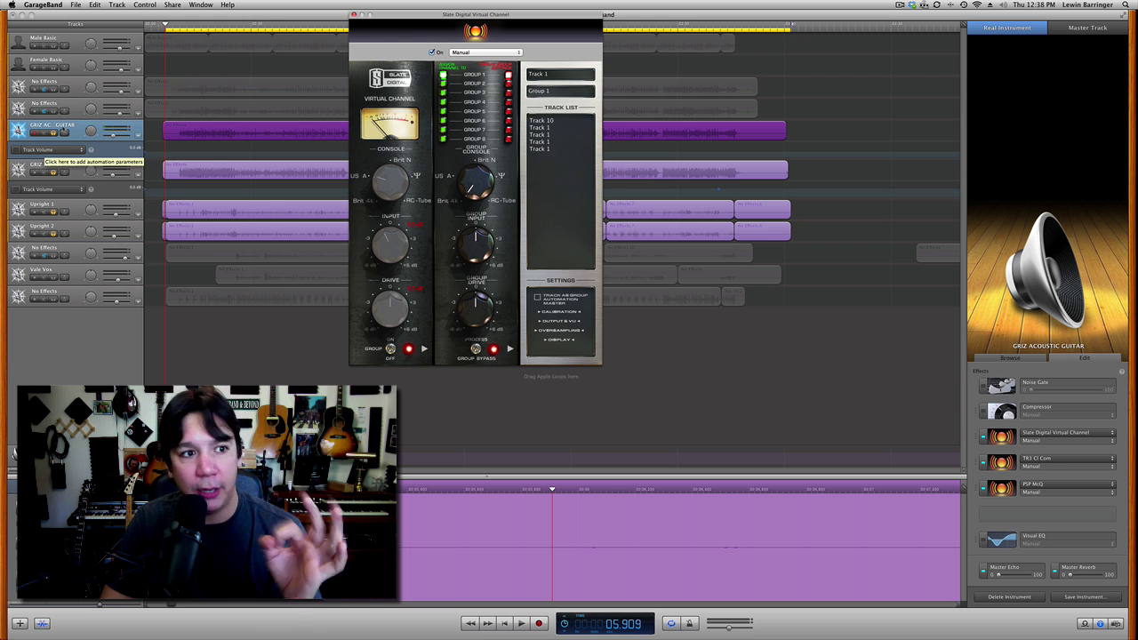
- Open the Slate Digital Virtual Channel effect on the second GRIZ acoustic guitar track to check its group console
{"action": "left_click", "coordinate": [139, 172]}
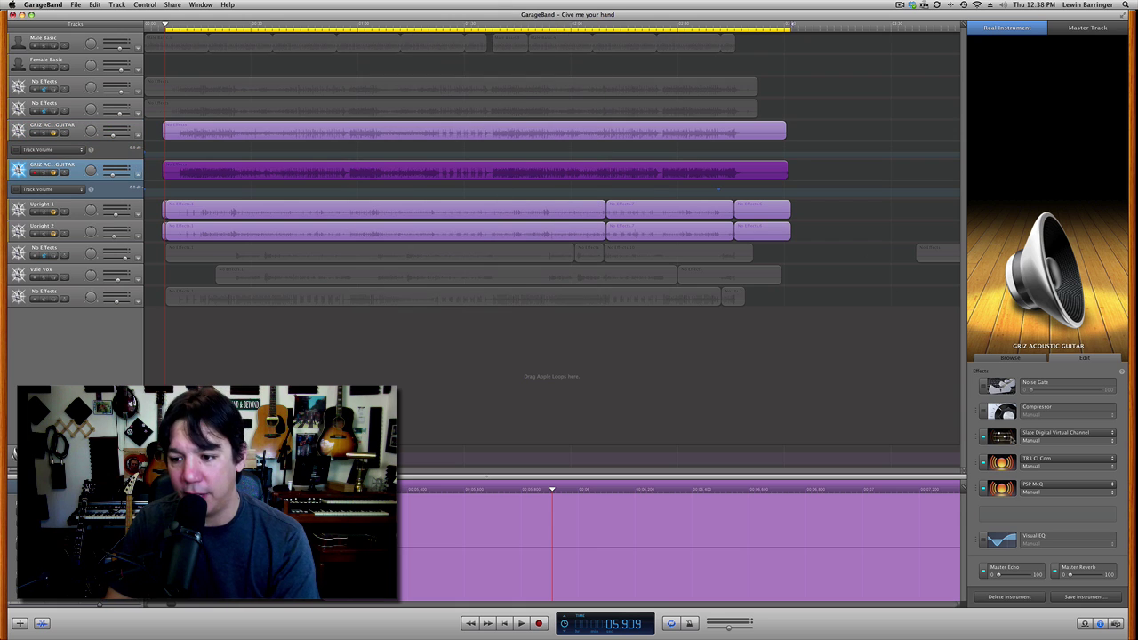
{"action": "left_click", "coordinate": [1005, 438]}
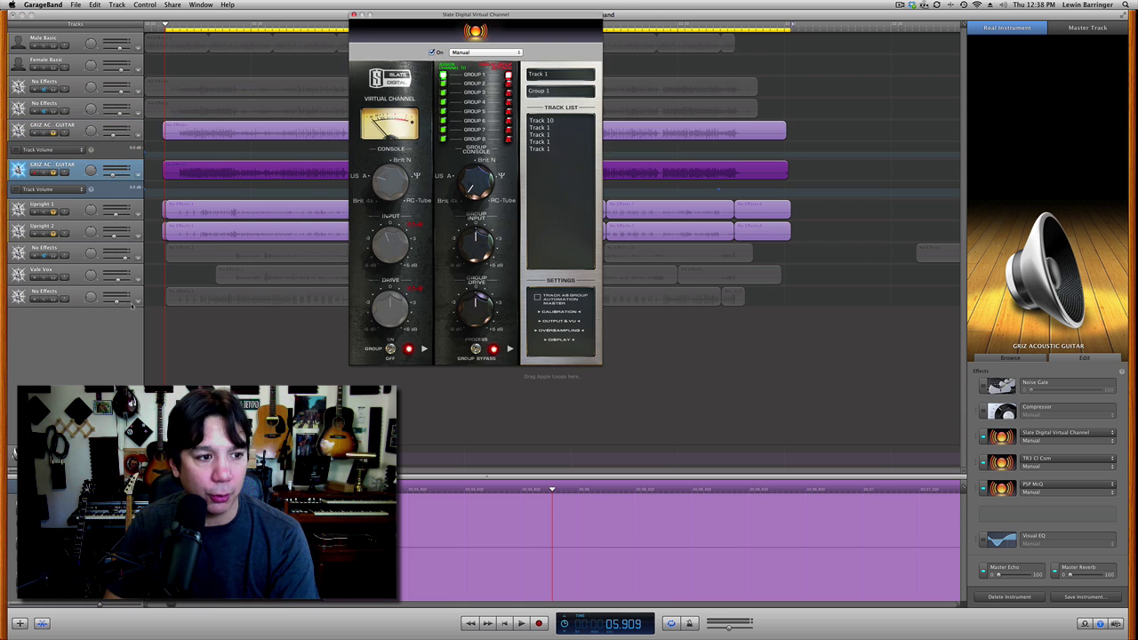
- Open the Slate Digital Virtual Channel effect on the Upright 1 and Upright 2 tracks and turn group mode on for each
{"action": "left_click", "coordinate": [137, 208]}
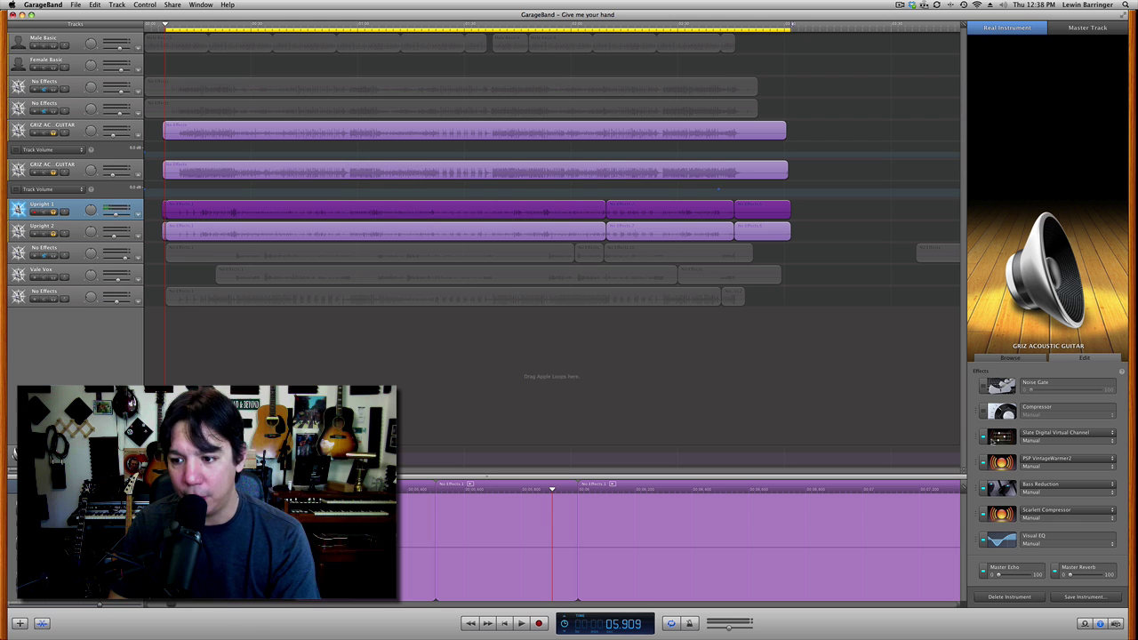
{"action": "left_click", "coordinate": [1003, 438]}
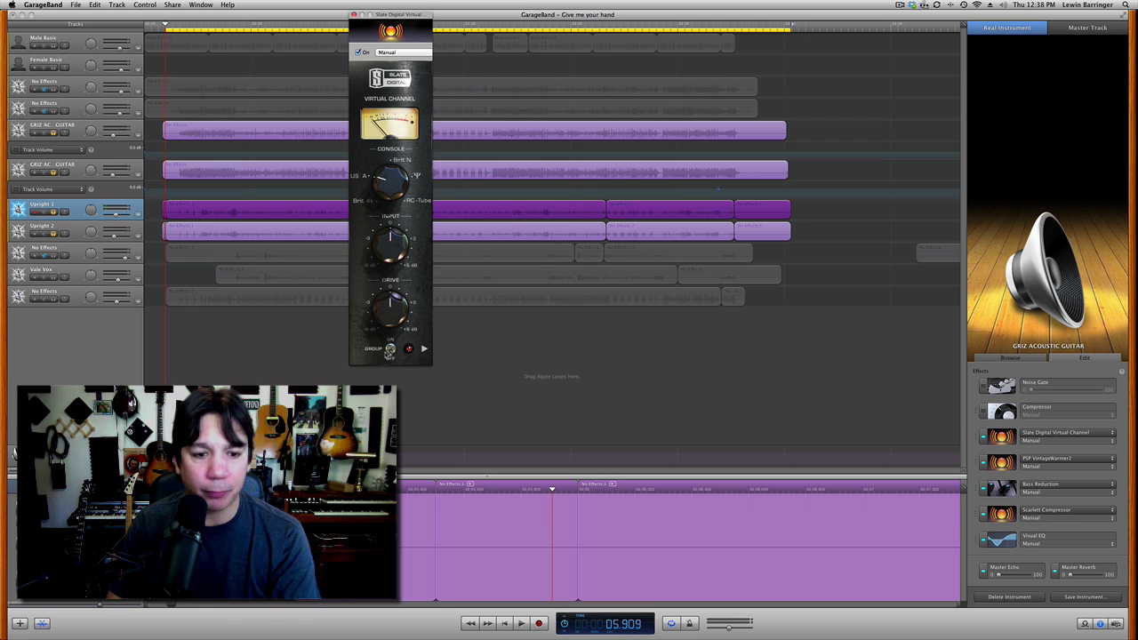
{"action": "left_click", "coordinate": [390, 350]}
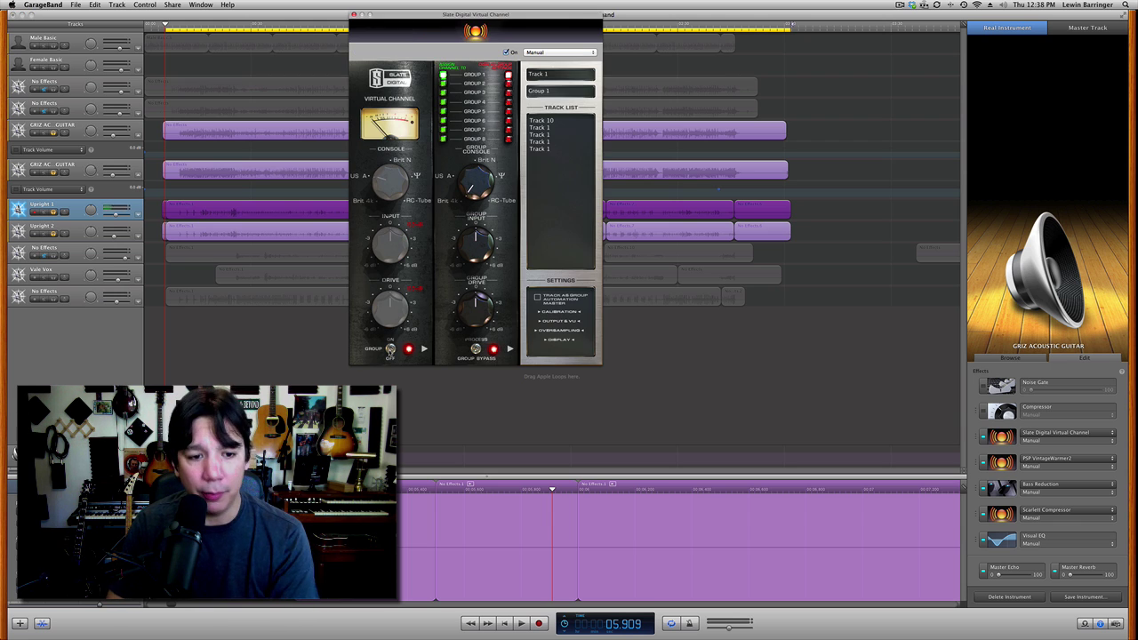
{"action": "left_click", "coordinate": [81, 233]}
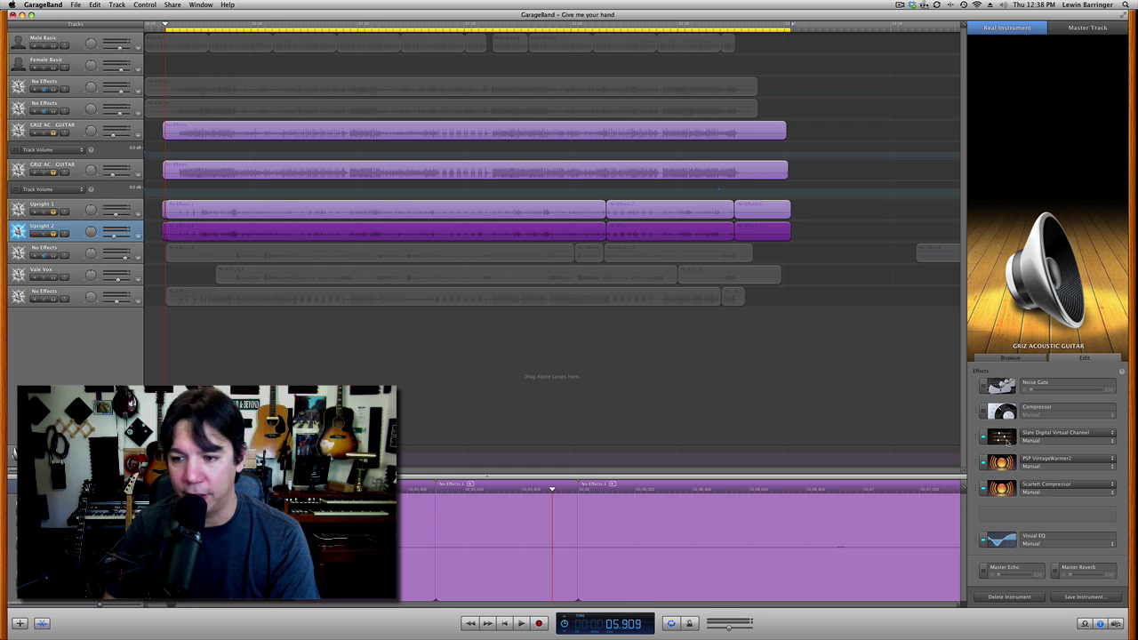
{"action": "left_click", "coordinate": [1002, 437]}
{"action": "left_click", "coordinate": [390, 351]}
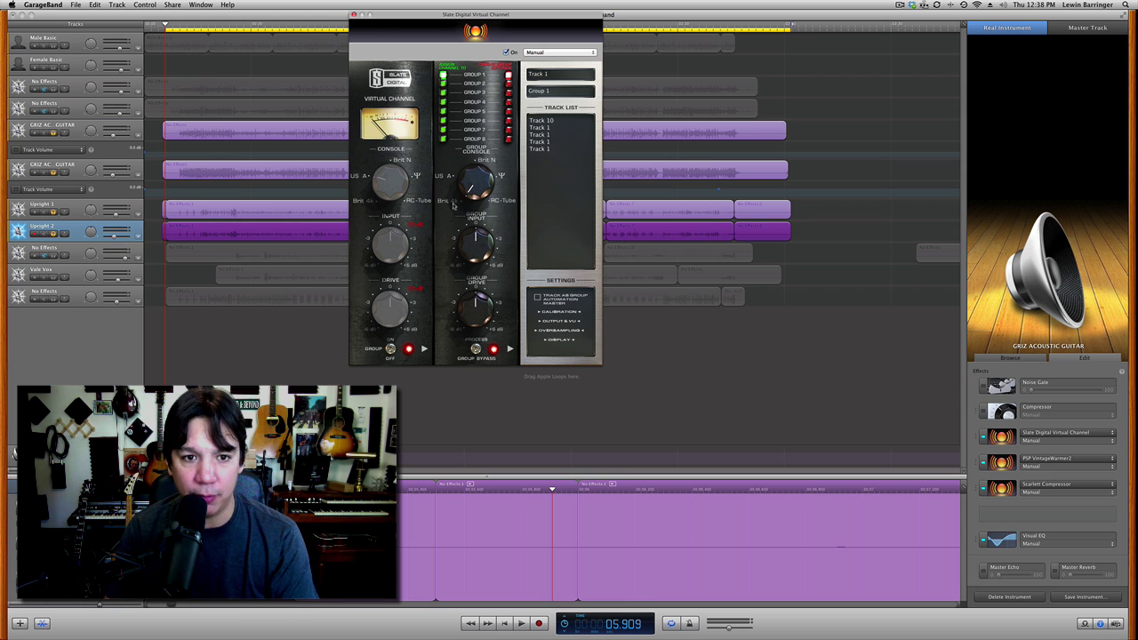
- Set the group console to Brit N from the Upright 2 track and check it in the first GRIZ acoustic guitar's Virtual Channel
{"action": "left_click", "coordinate": [477, 167]}
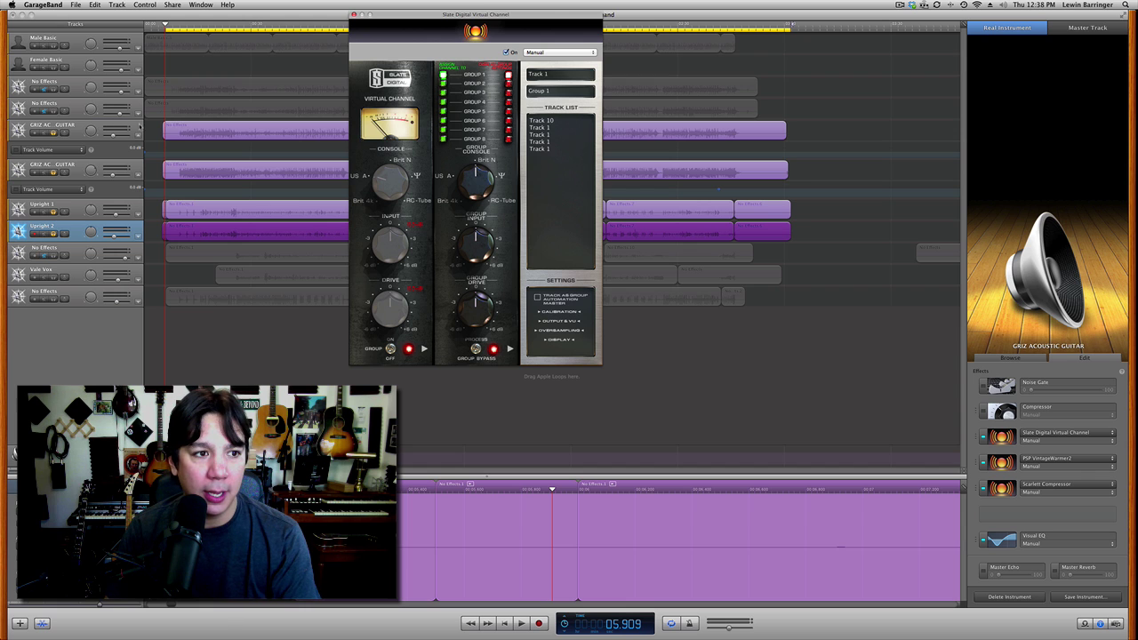
{"action": "left_click", "coordinate": [138, 129]}
{"action": "left_click", "coordinate": [1001, 436]}
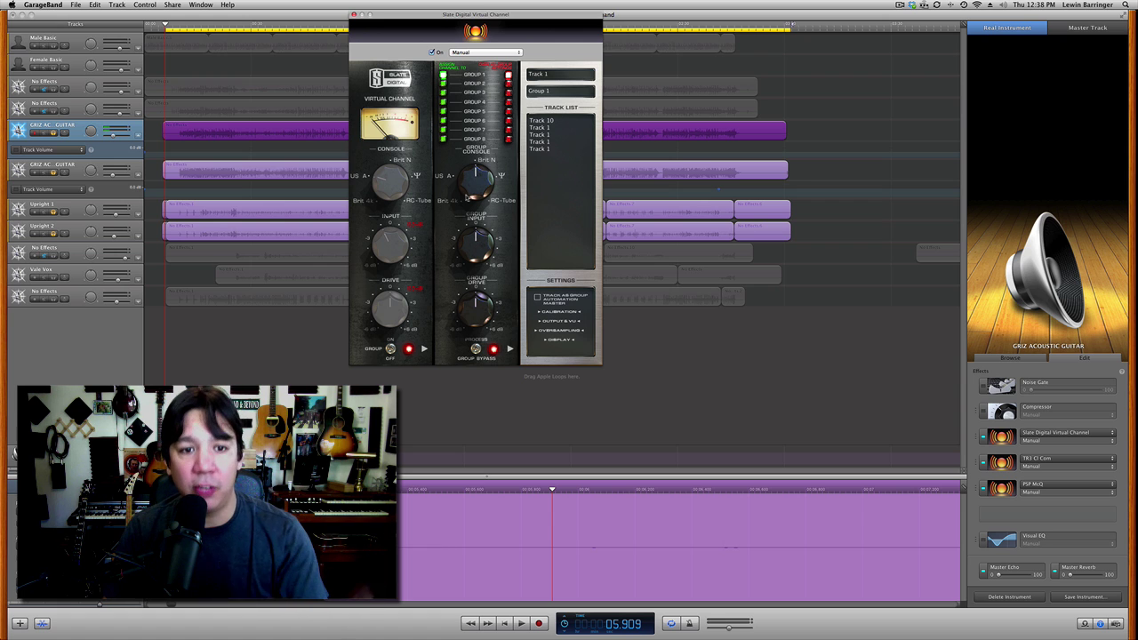
- Set the group console back to Brit 4K from the first acoustic guitar track and check it in Upright 2's Virtual Channel
{"action": "left_click_drag", "start_coordinate": [468, 198], "coordinate": [455, 203]}
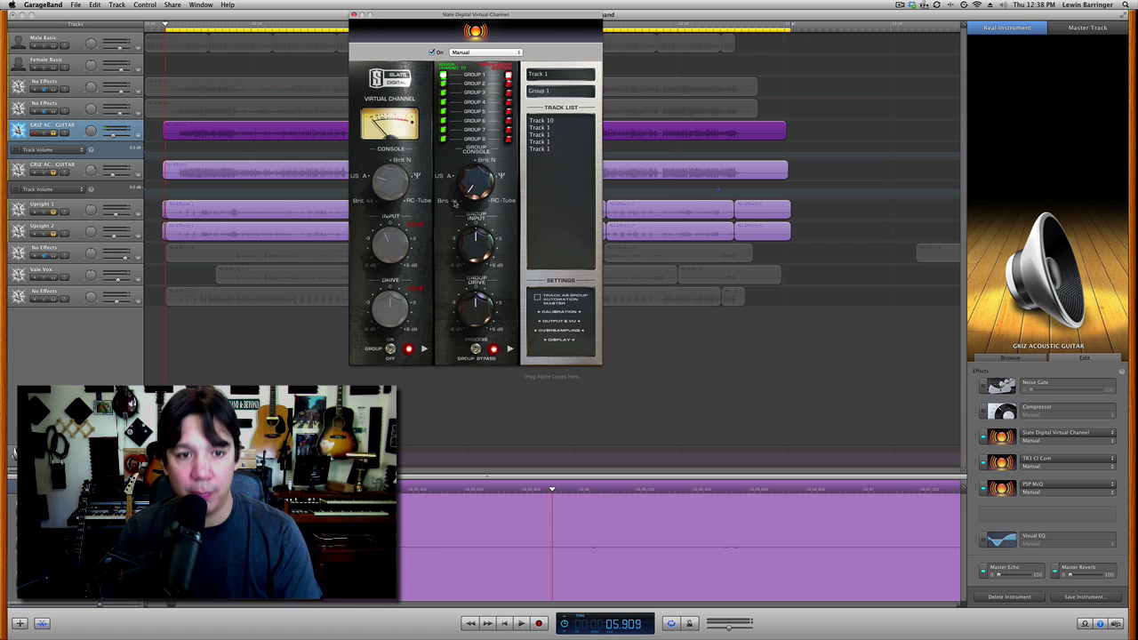
{"action": "key", "text": "super+w"}
{"action": "left_click", "coordinate": [182, 233]}
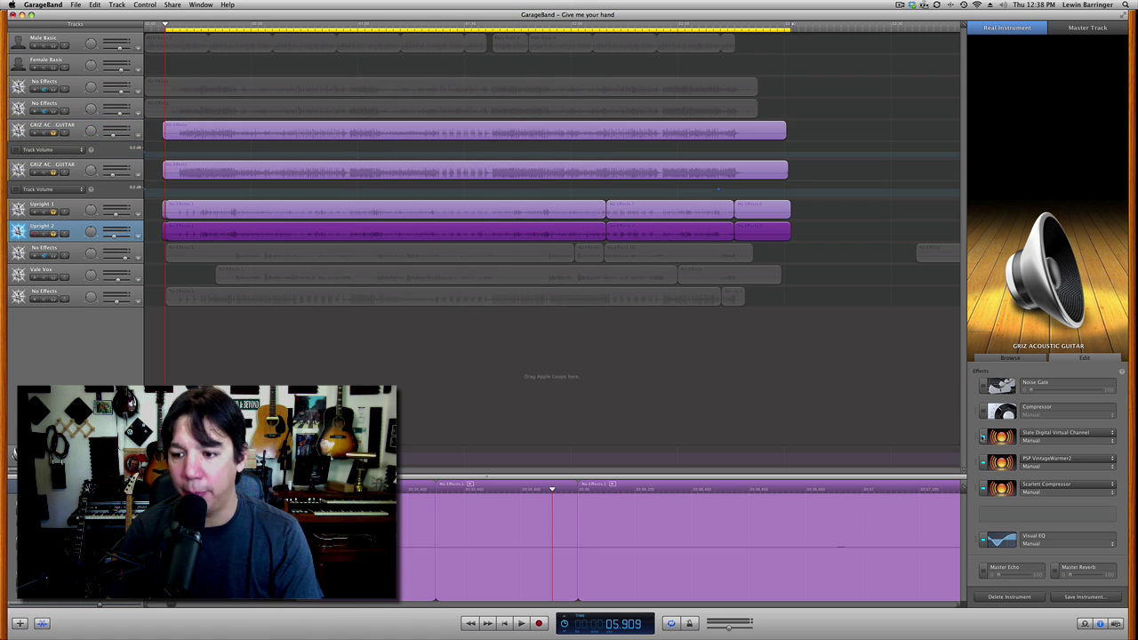
{"action": "left_click", "coordinate": [1001, 436]}
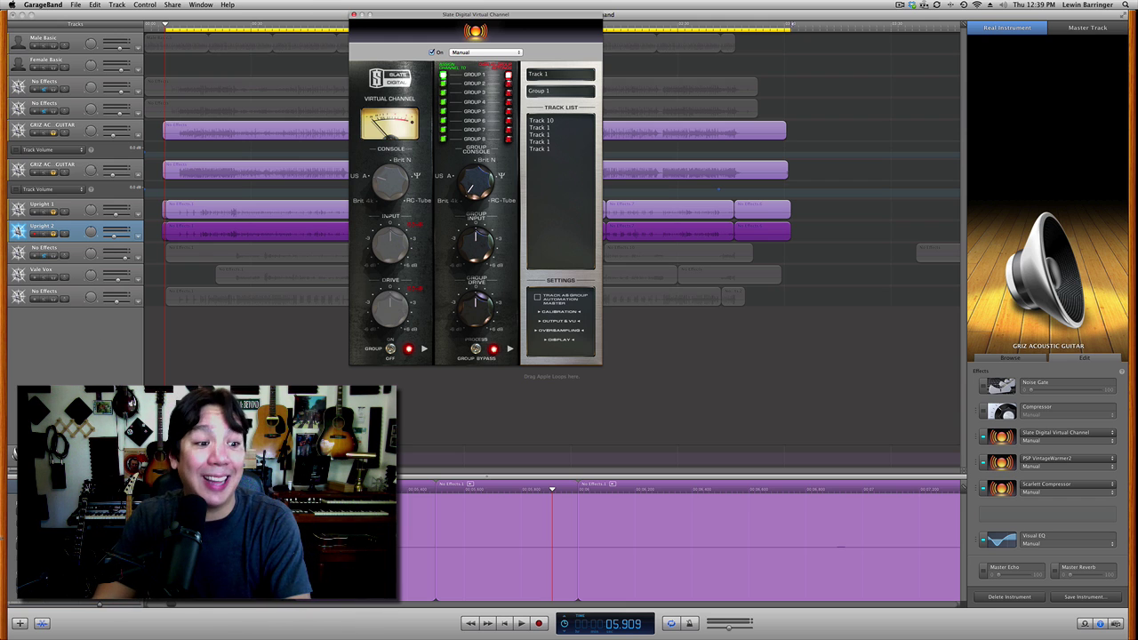
- Replace the master track's Virtual Tape Machines effect with Slate Digital Virtual MixBuss and open its effect window
{"action": "left_click", "coordinate": [1087, 27]}
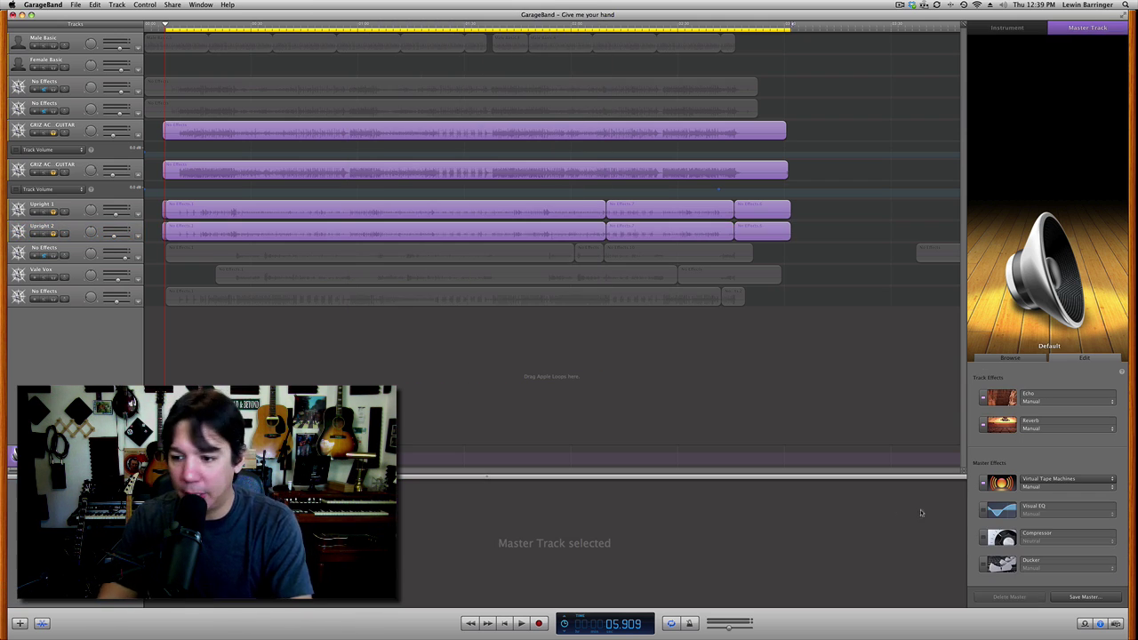
{"action": "left_click", "coordinate": [1034, 482]}
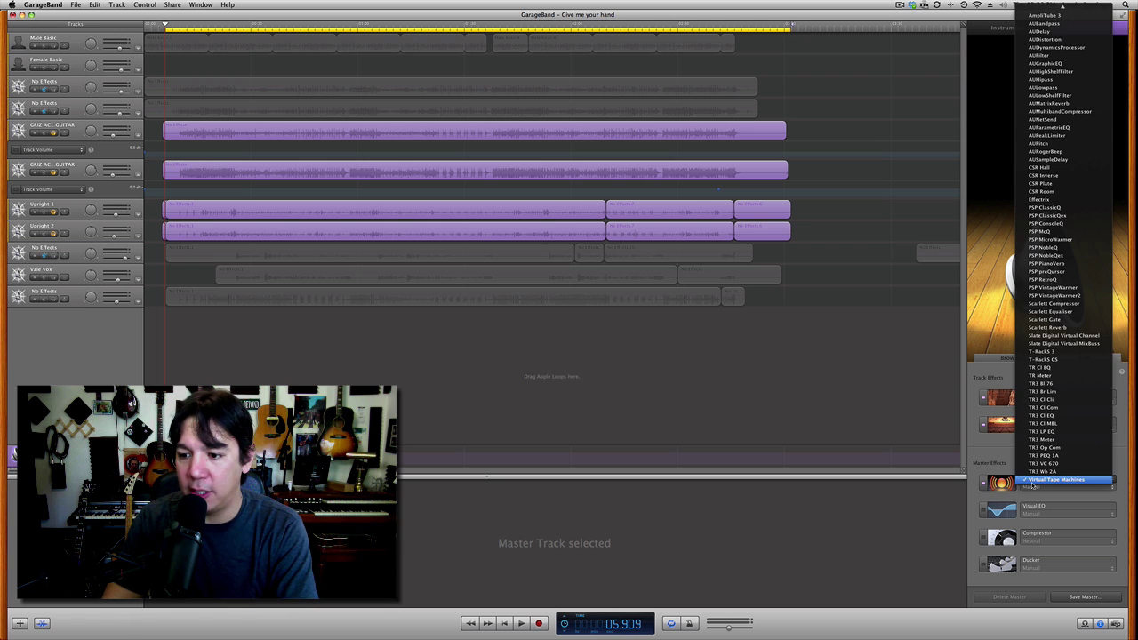
{"action": "left_click", "coordinate": [1080, 345]}
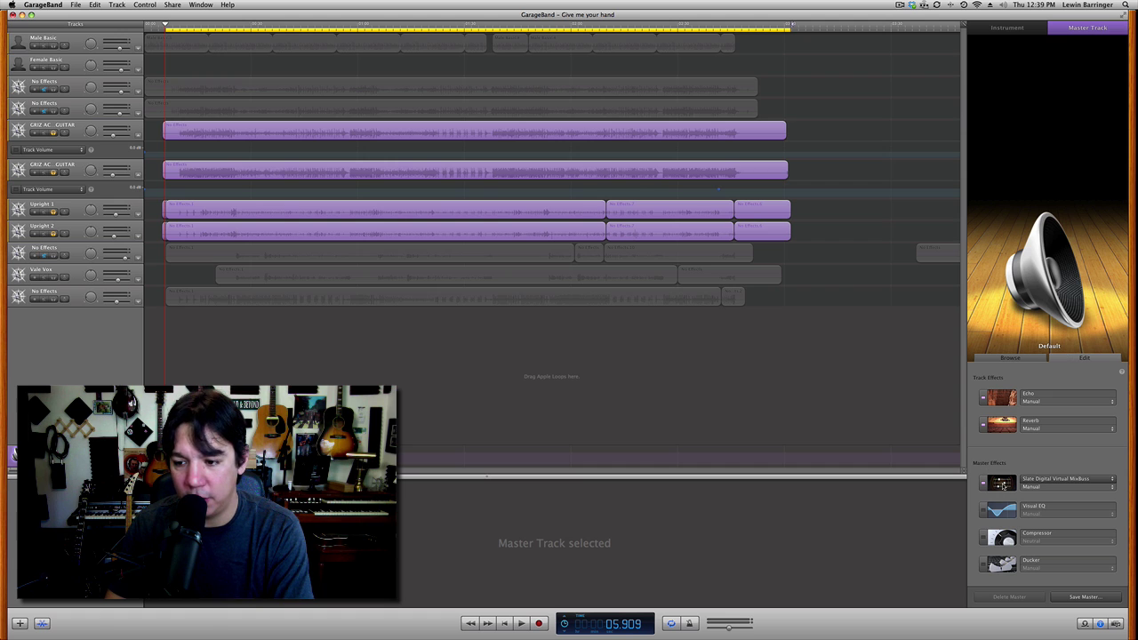
{"action": "left_click", "coordinate": [1003, 484]}
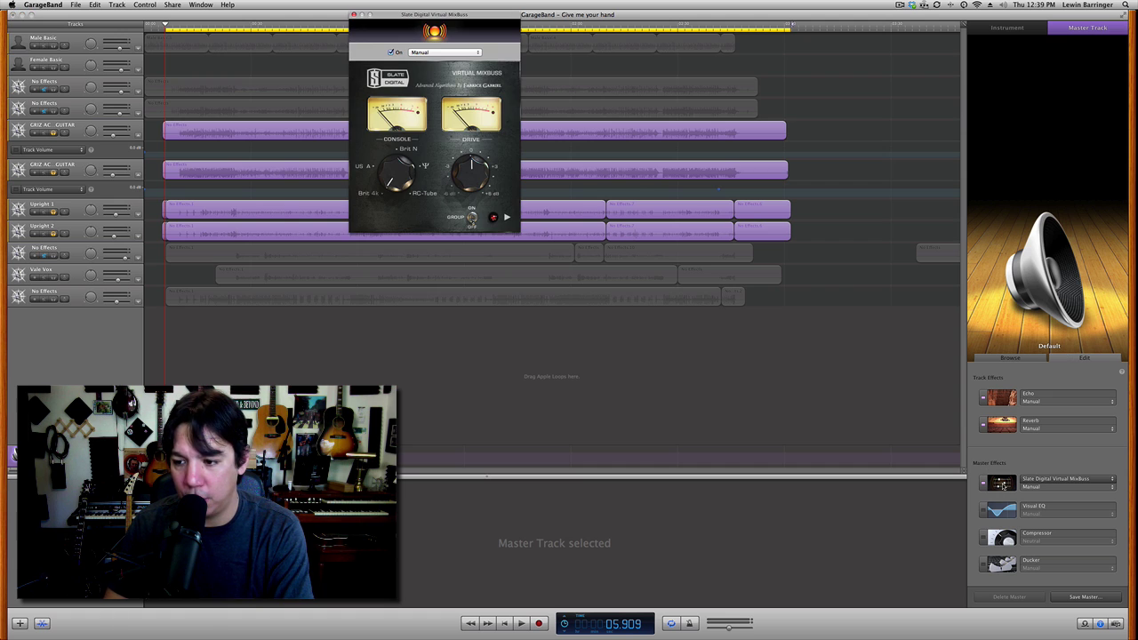
- Turn on group mode for the Virtual MixBuss and raise the group drive
{"action": "left_click", "coordinate": [472, 219]}
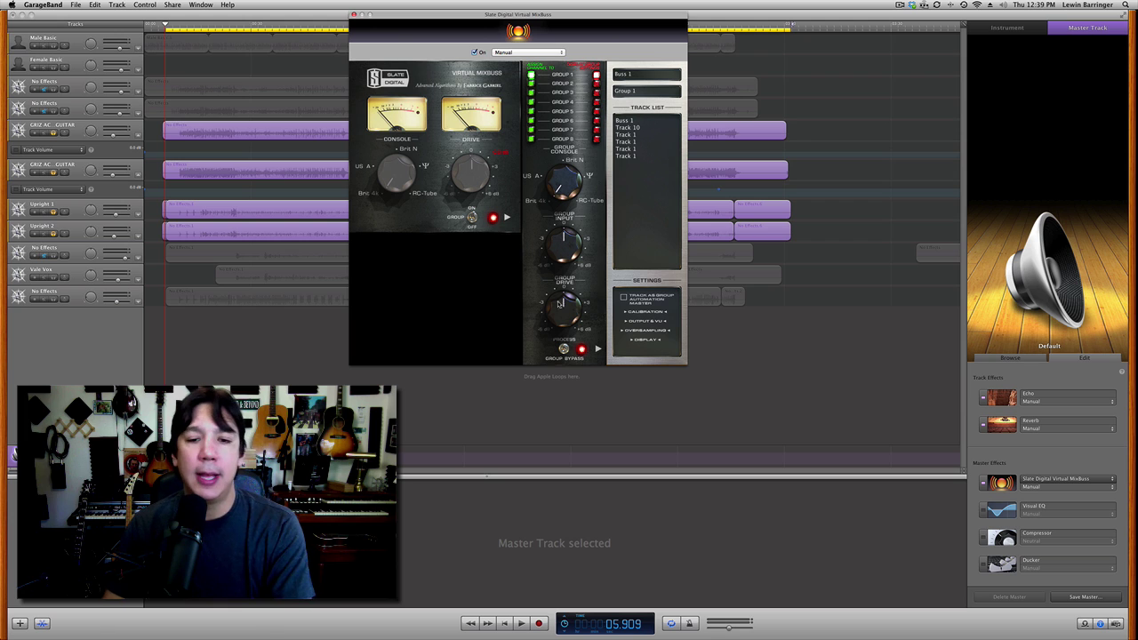
{"action": "left_click_drag", "start_coordinate": [559, 303], "coordinate": [563, 300]}
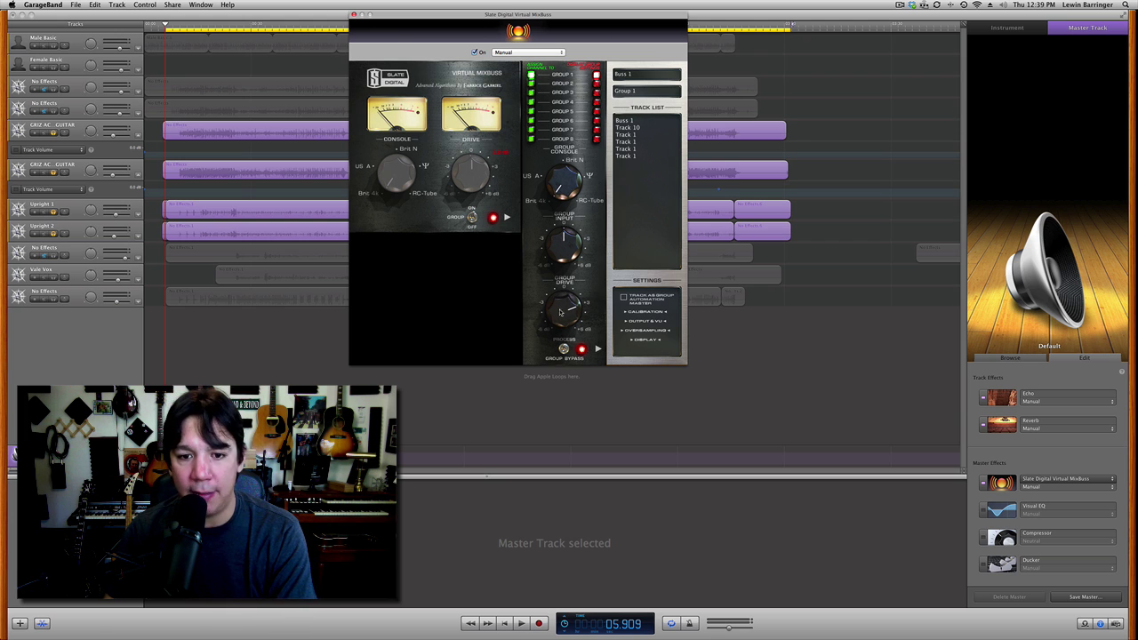
{"action": "left_click", "coordinate": [560, 312]}
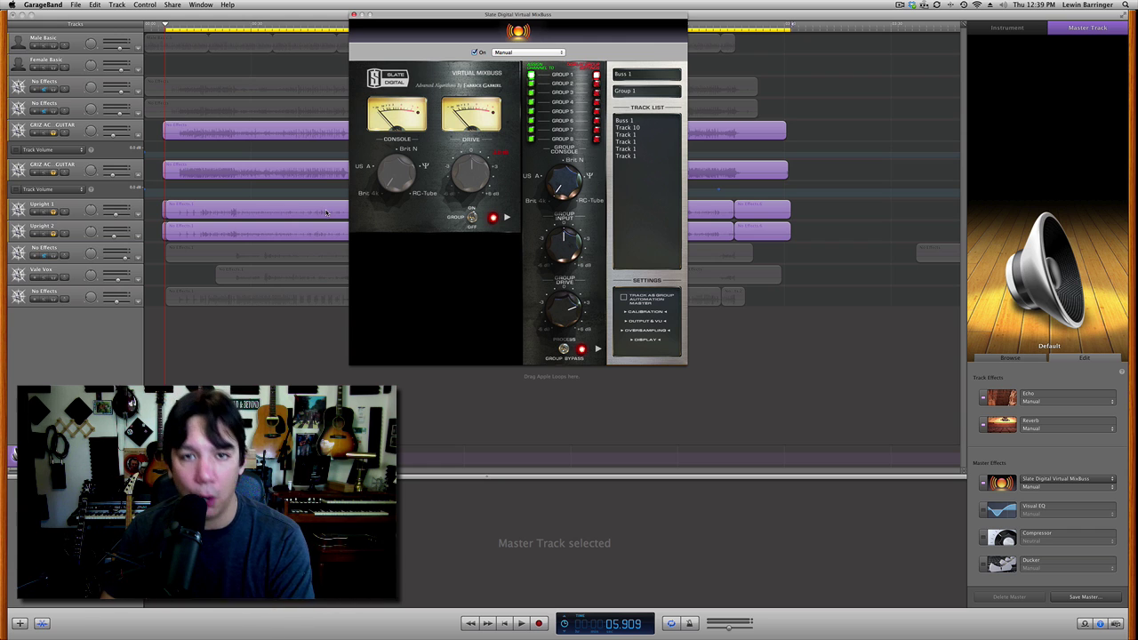
- Turn off the cycle region and play the mix from a point slightly after the song's start
{"action": "key", "text": "space"}
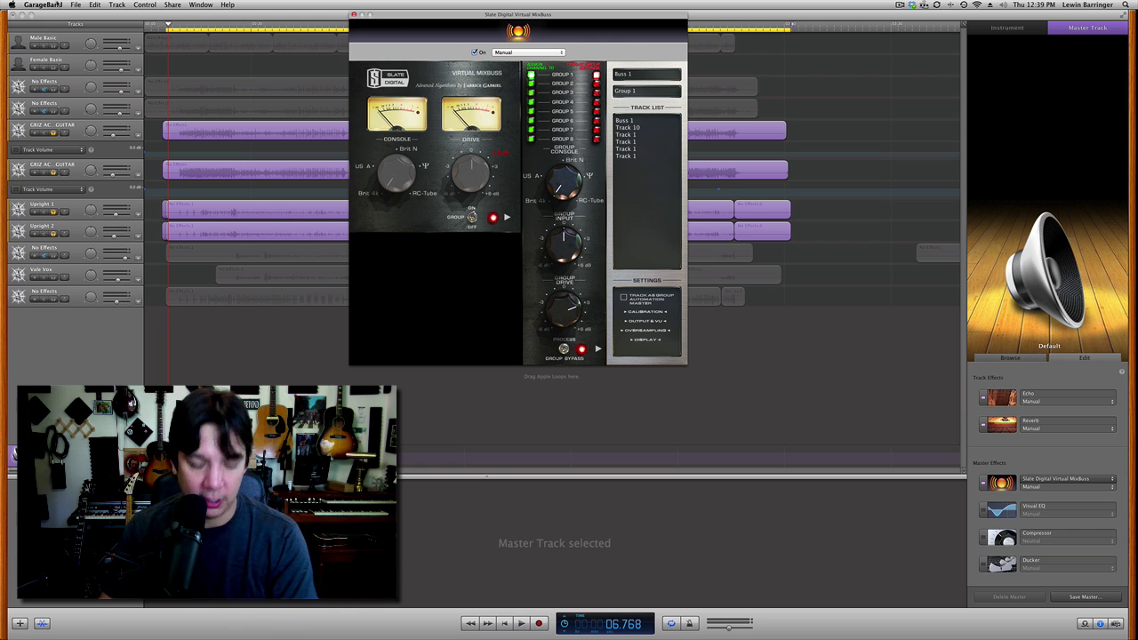
{"action": "key", "text": "c"}
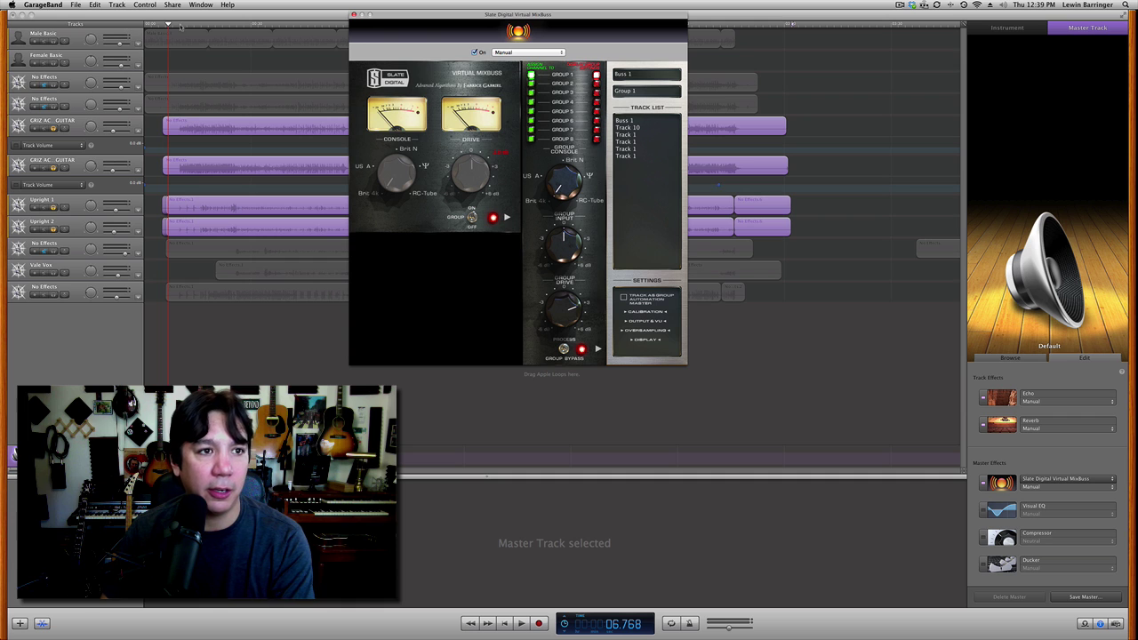
{"action": "left_click", "coordinate": [180, 27]}
{"action": "key", "text": "space"}
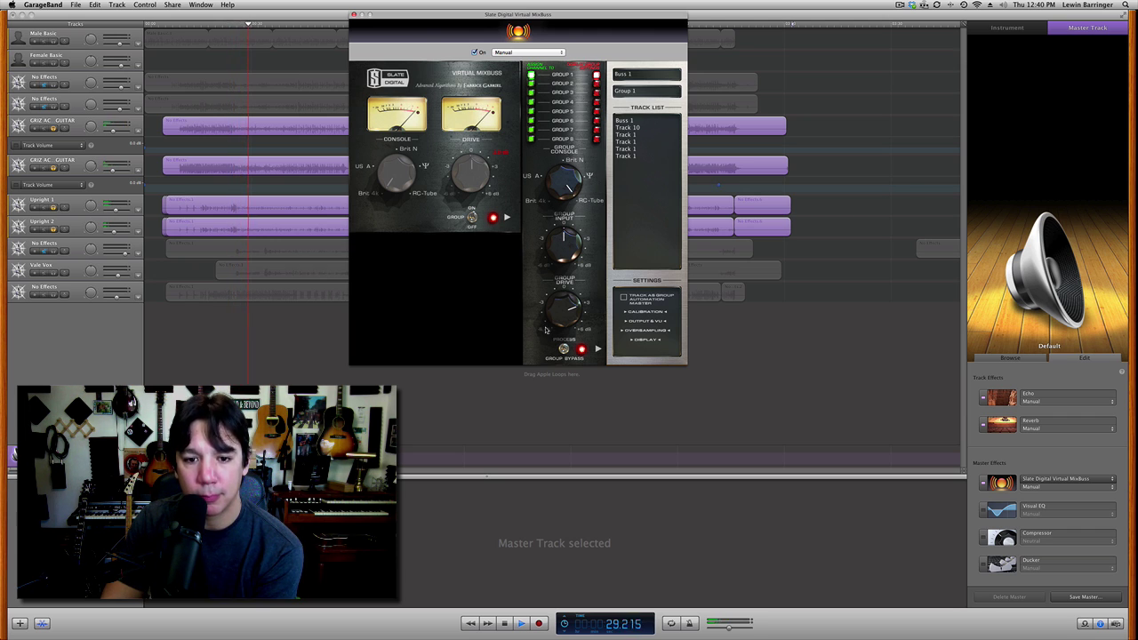
- Set the Virtual MixBuss group drive to 3.3 dB and raise the group input during playback
{"action": "left_click_drag", "start_coordinate": [555, 322], "coordinate": [555, 309]}
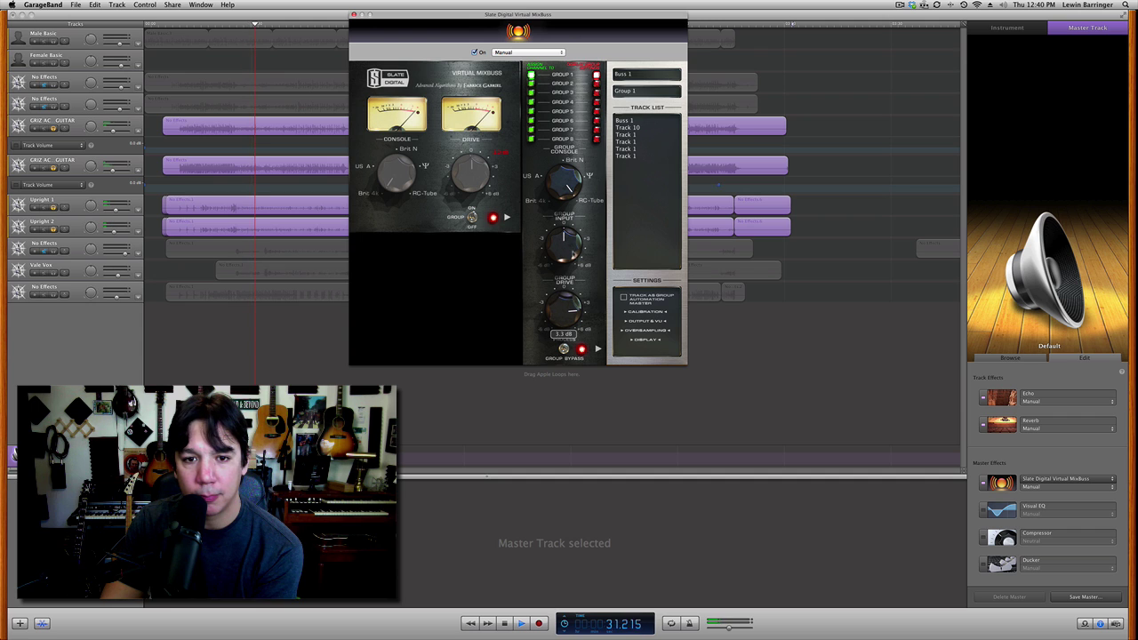
{"action": "left_click_drag", "start_coordinate": [563, 242], "coordinate": [559, 231]}
- Compare the group consoles on the playing mix, switching through Brit 4K, US A, Ψ, RC-Tube, Brit N and US A, ending on Brit 4K
{"action": "left_click_drag", "start_coordinate": [569, 173], "coordinate": [544, 203]}
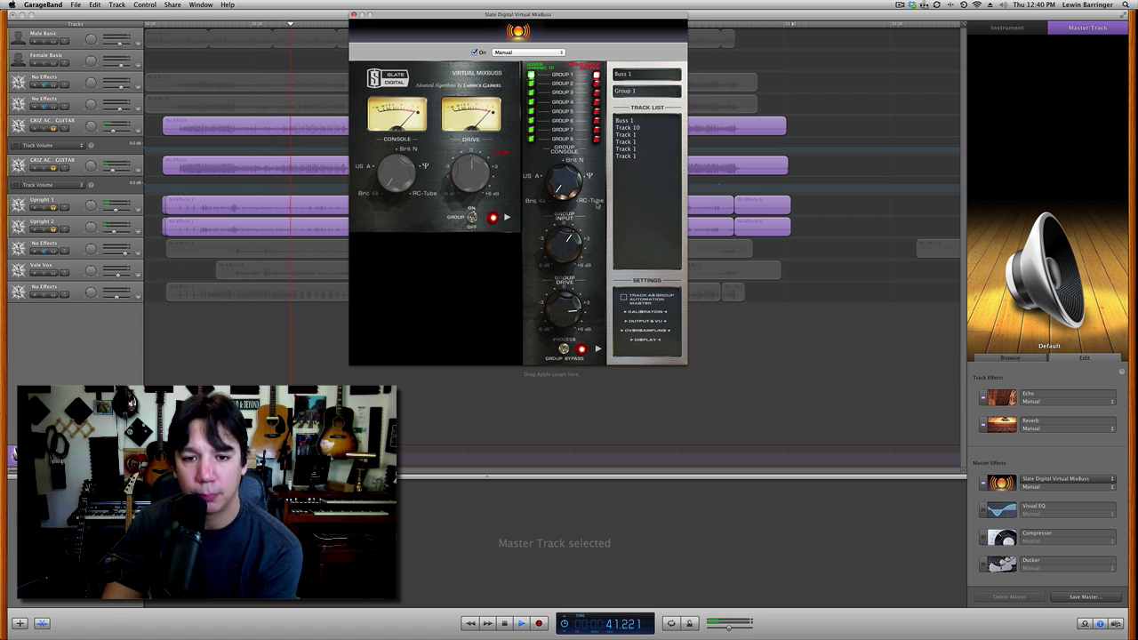
{"action": "left_click", "coordinate": [537, 177]}
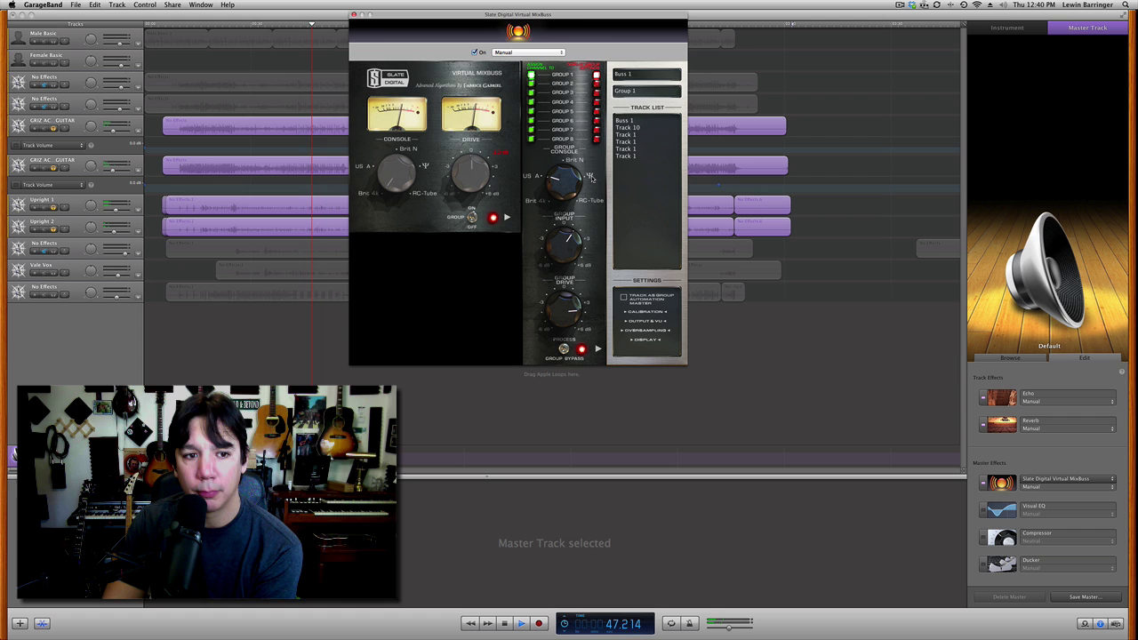
{"action": "left_click", "coordinate": [590, 177]}
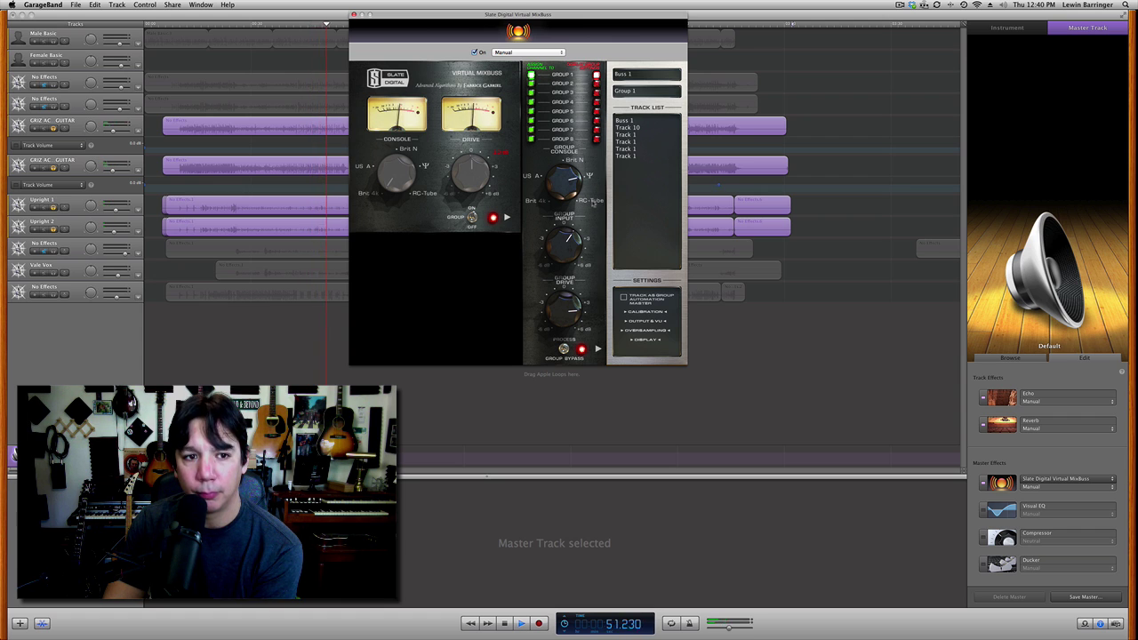
{"action": "left_click", "coordinate": [592, 203]}
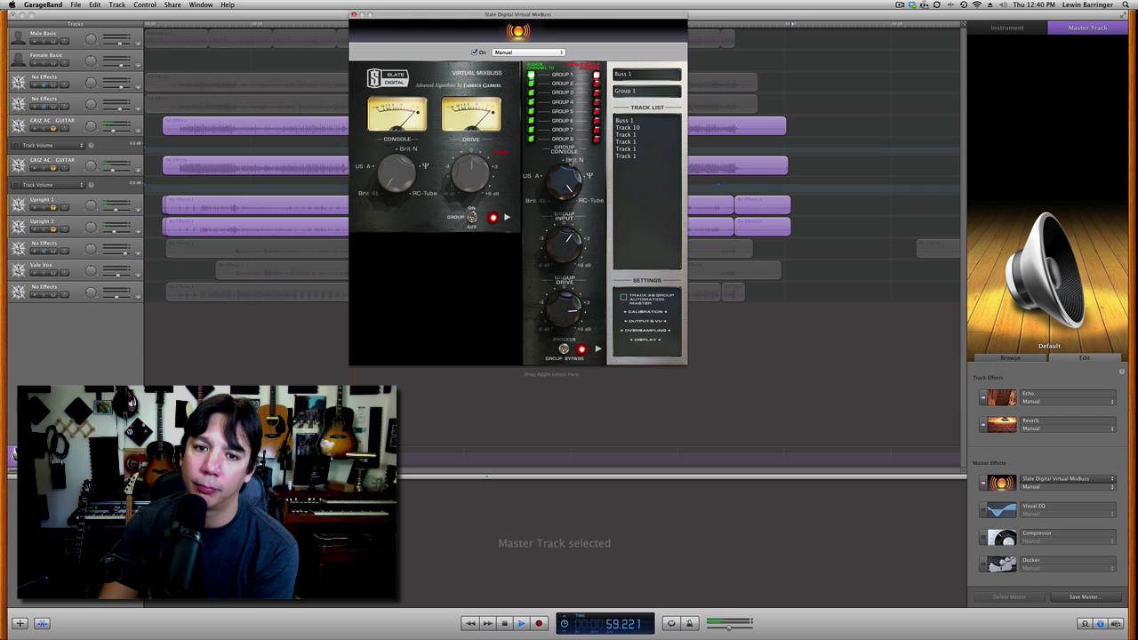
{"action": "left_click", "coordinate": [571, 163]}
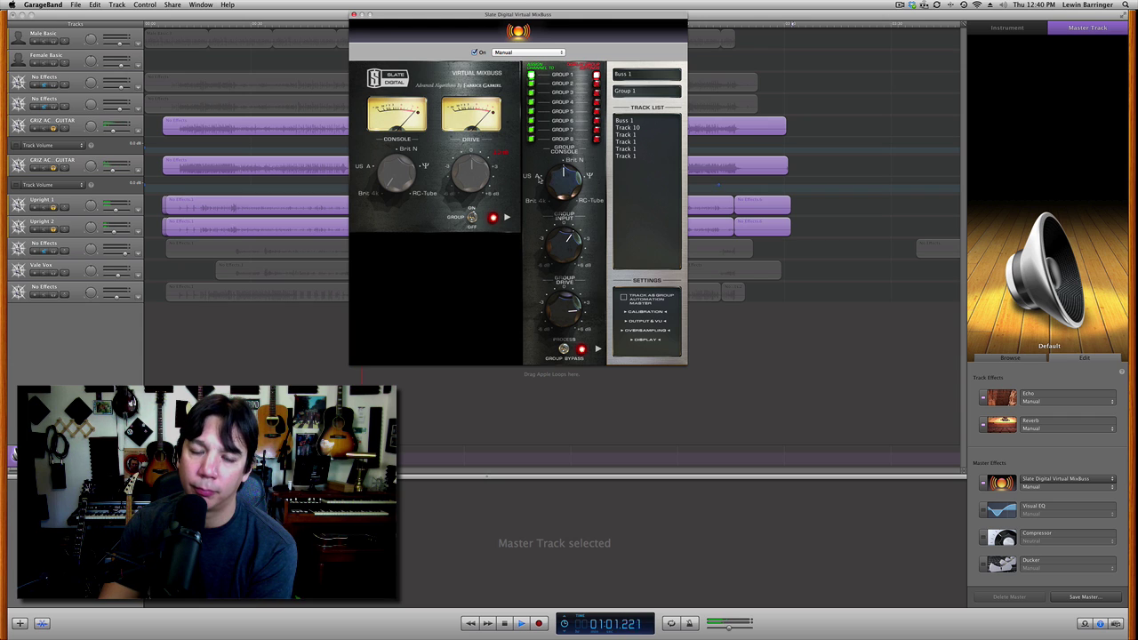
{"action": "left_click", "coordinate": [538, 177]}
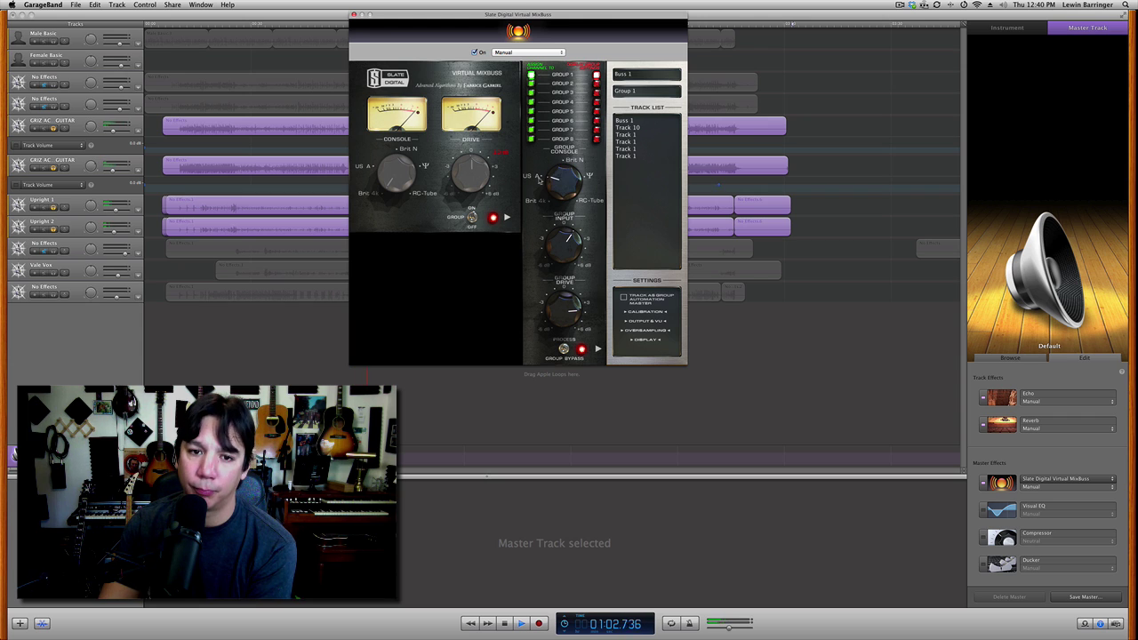
{"action": "left_click", "coordinate": [535, 203]}
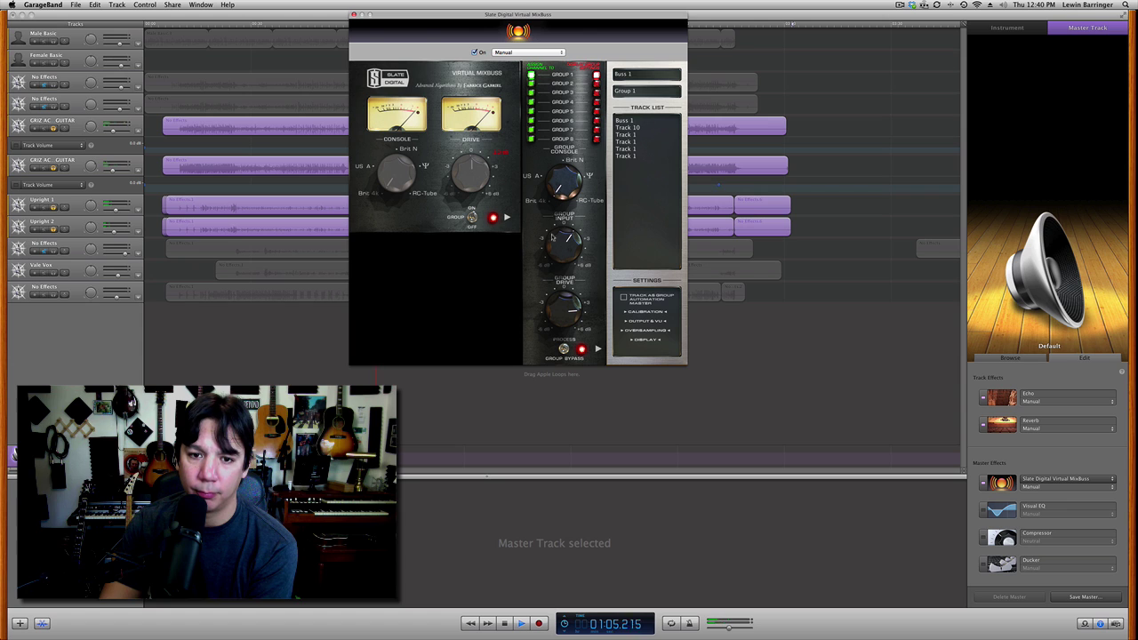
- Set the group input to 1.0 dB and group drive to 3.0 dB while switching the group console through Brit N to RC-Tube
{"action": "left_click_drag", "start_coordinate": [562, 236], "coordinate": [562, 239]}
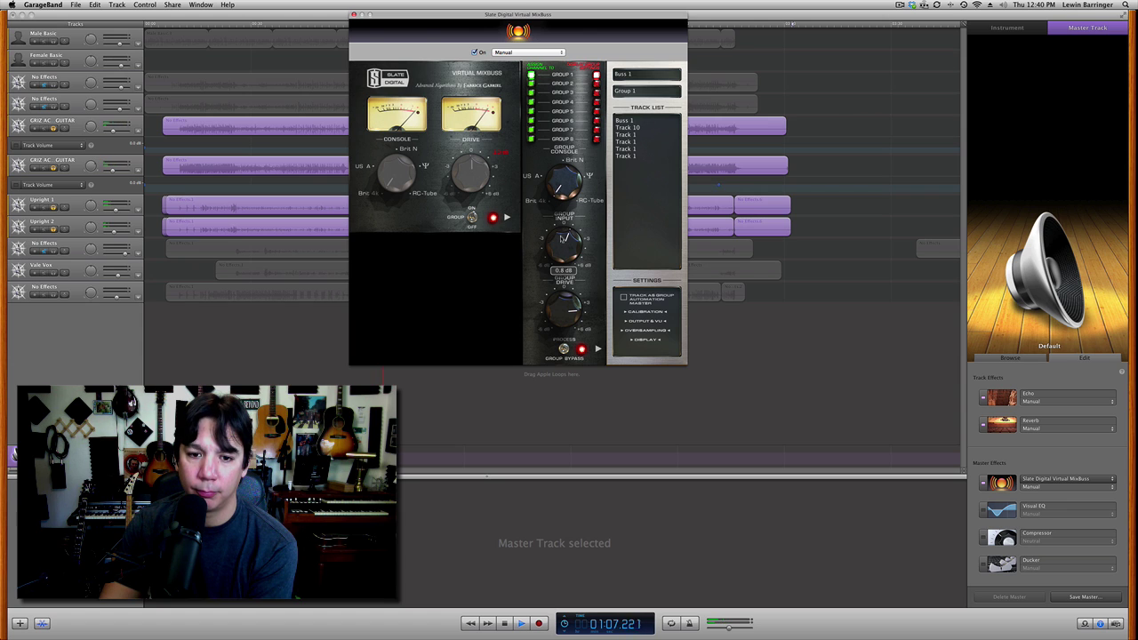
{"action": "left_click_drag", "start_coordinate": [573, 307], "coordinate": [572, 309]}
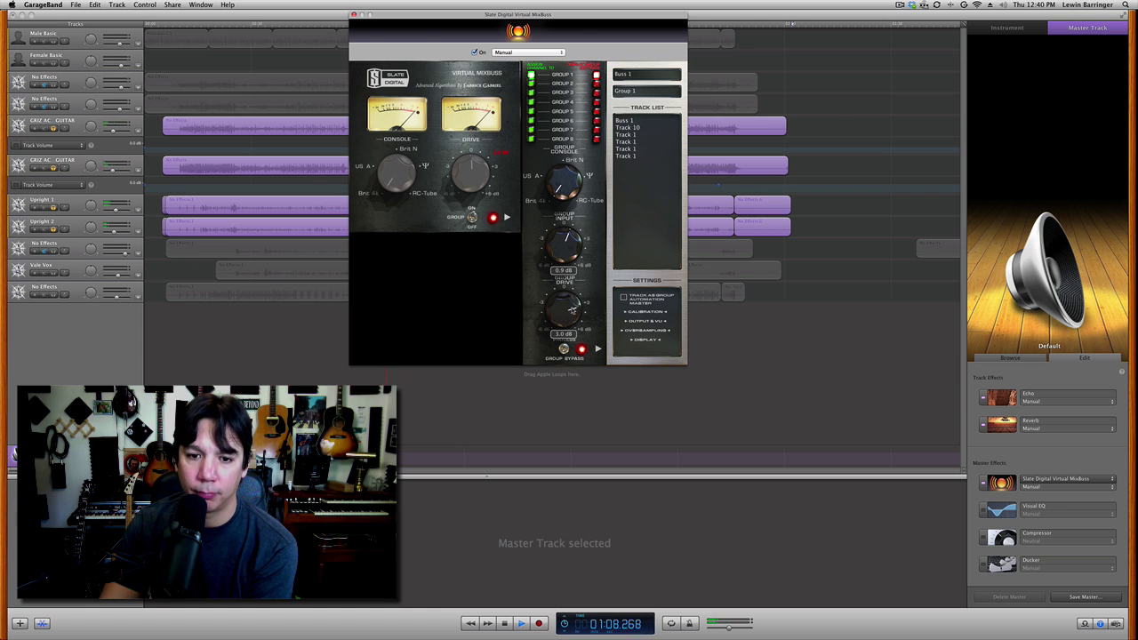
{"action": "left_click", "coordinate": [567, 162]}
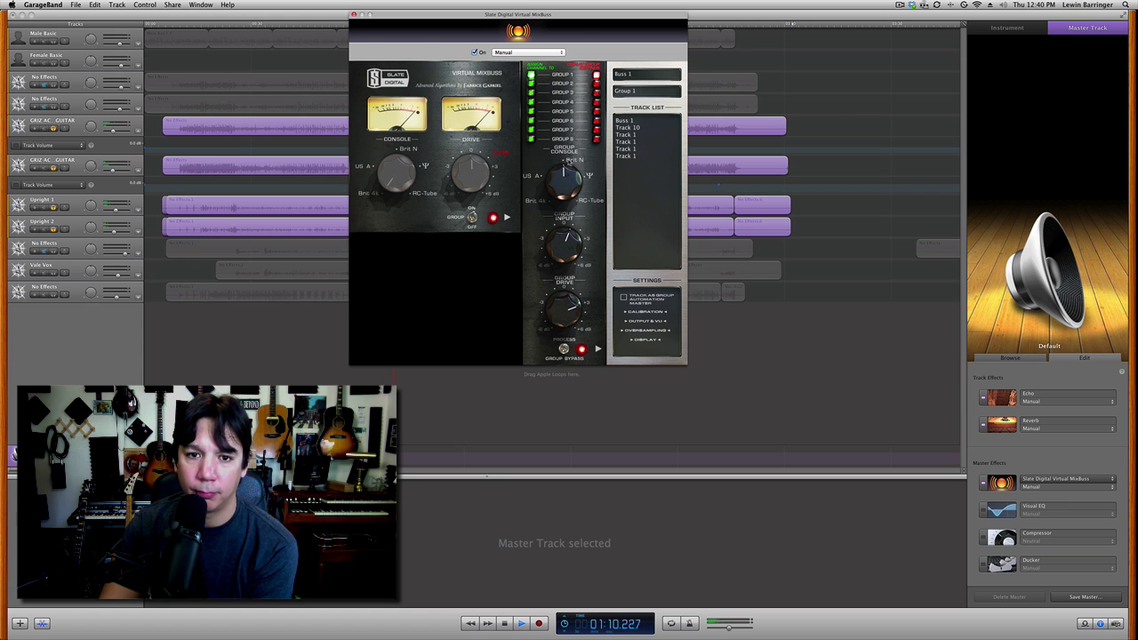
{"action": "left_click", "coordinate": [595, 203]}
{"action": "mouse_move", "coordinate": [561, 253]}
{"action": "left_mouse_down"}
{"action": "mouse_move", "coordinate": [560, 241]}
{"action": "mouse_move", "coordinate": [560, 254]}
{"action": "left_mouse_up"}
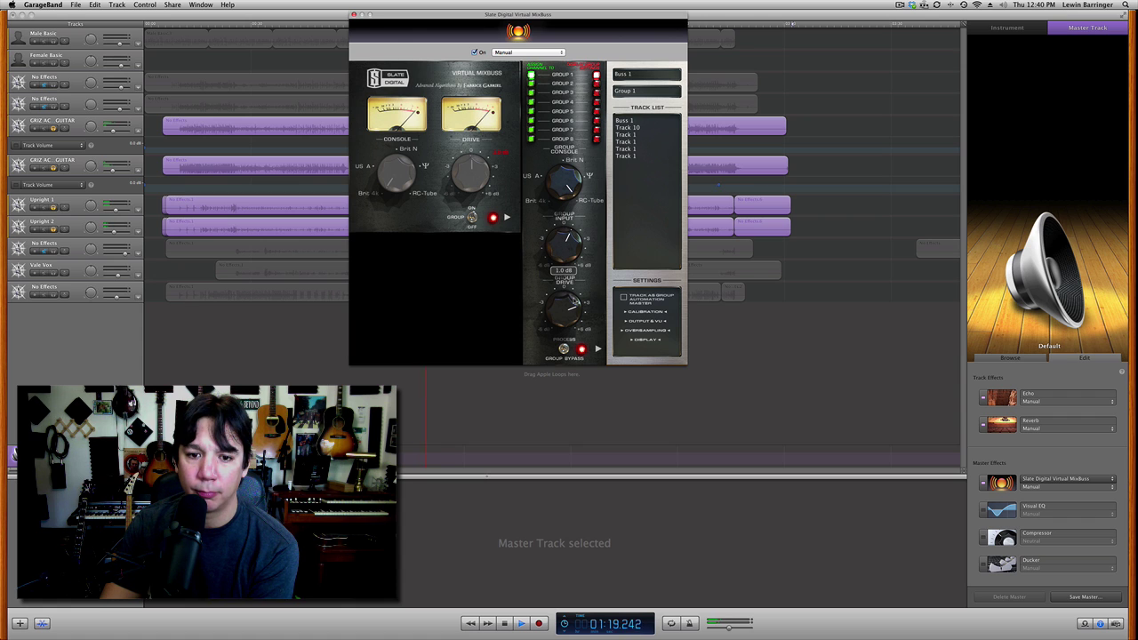